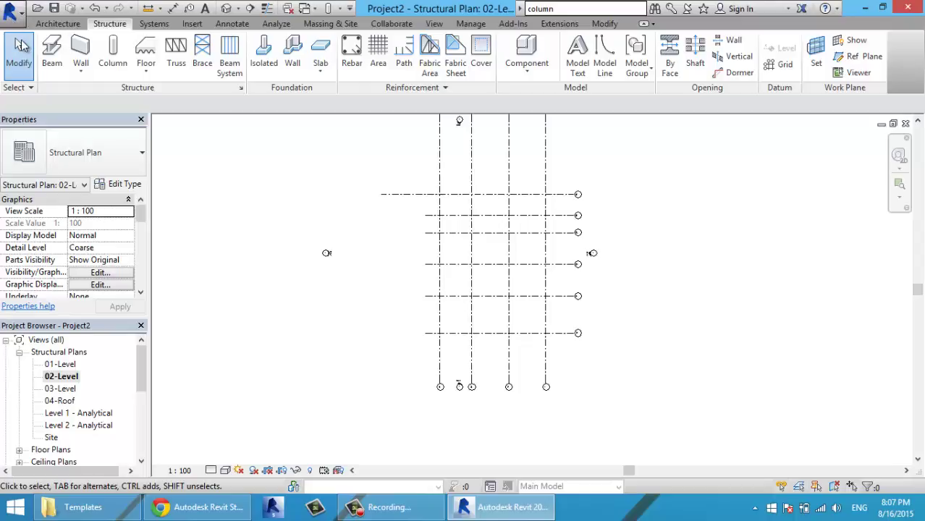
Select all ten existing grid lines with a crossing window and delete them
left_click_drag(568, 155, 391, 354)
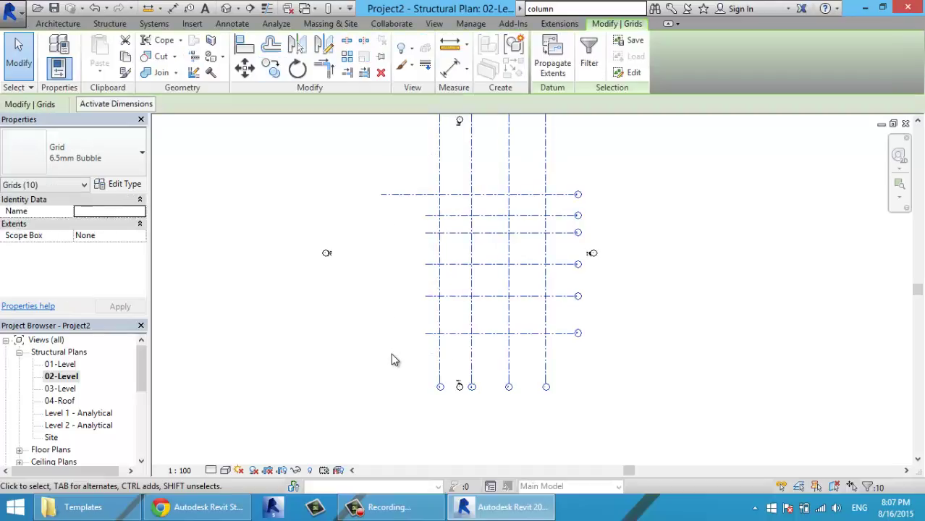
left_click(381, 75)
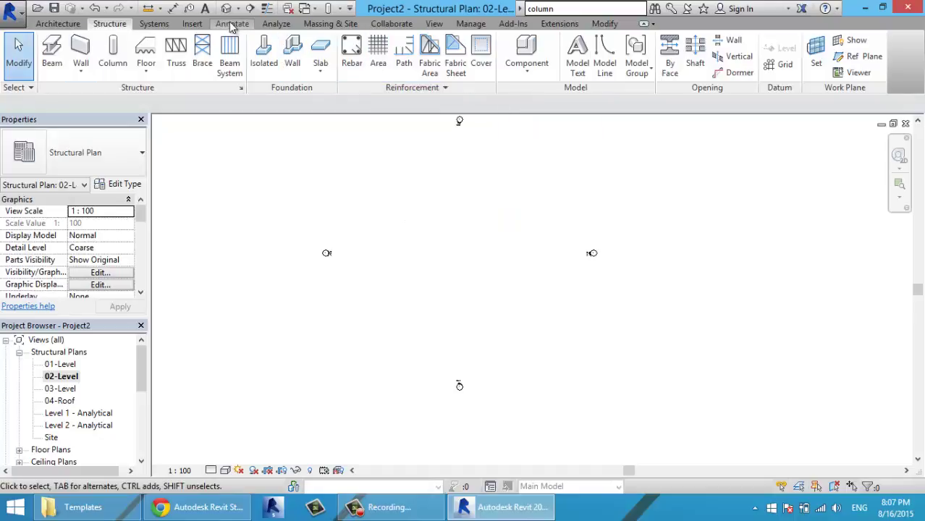
Link the Desktop file '(ex1-1) - Structural Plan - 01 - Entry Level.dwg' using Link CAD
left_click(192, 23)
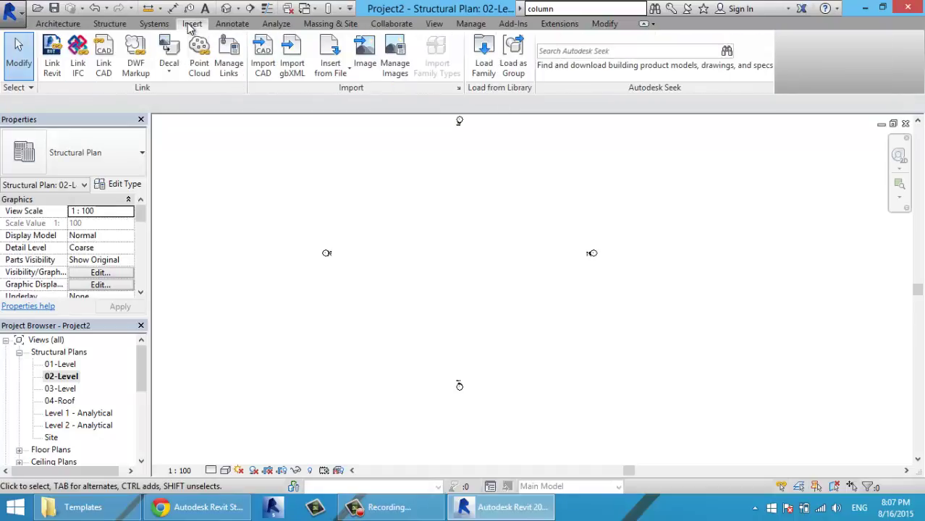
left_click(104, 62)
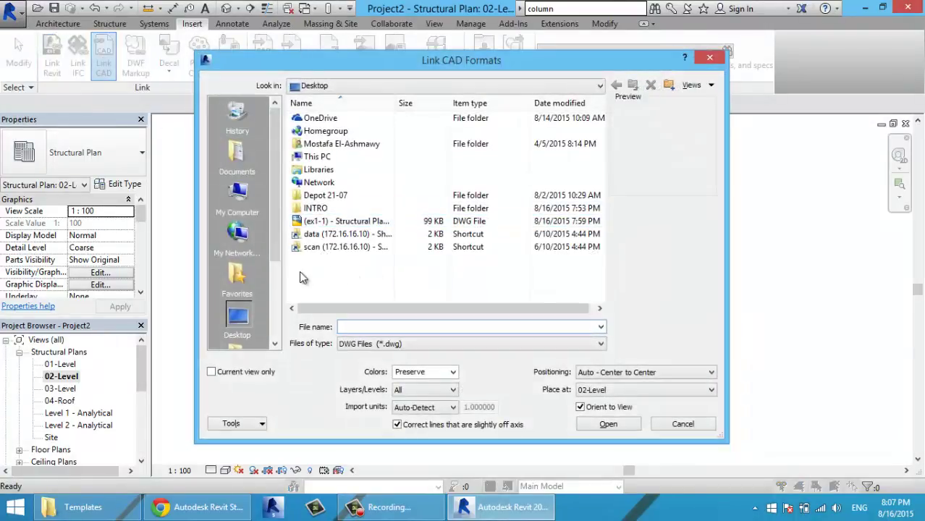
left_click(360, 222)
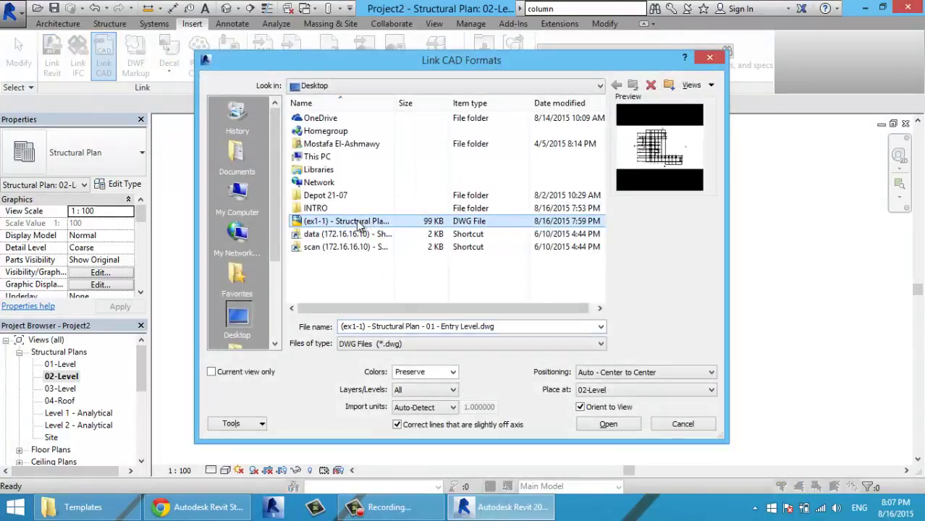
left_click(618, 427)
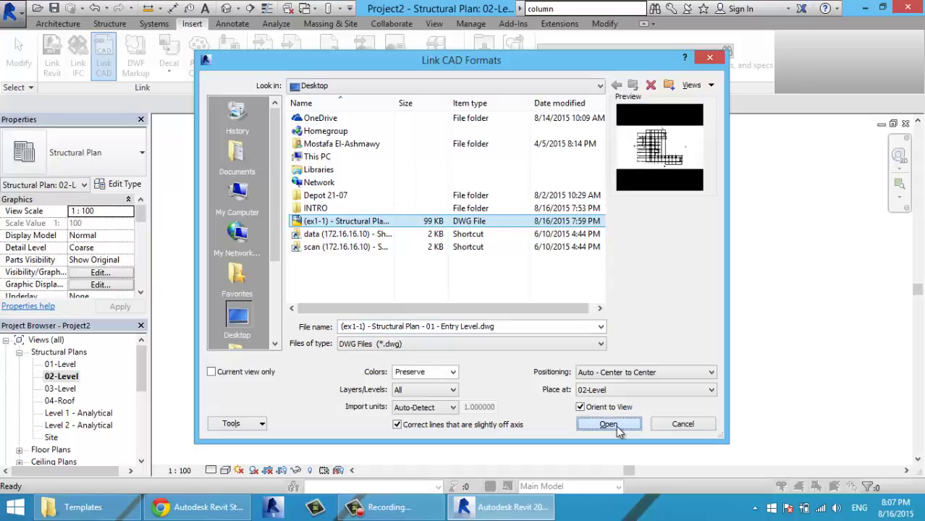
scroll(427, 281, "down", 3)
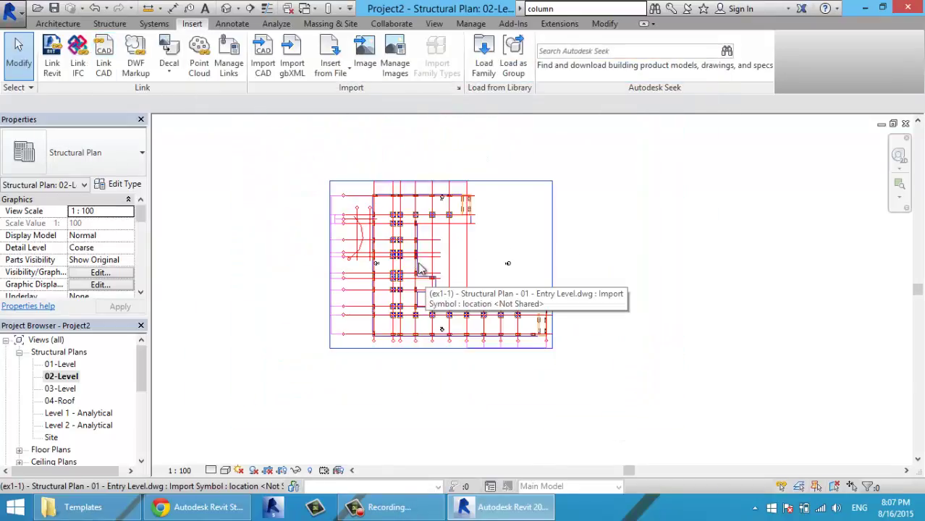
left_click(330, 245)
scroll(331, 246, "up", 2)
key("Escape")
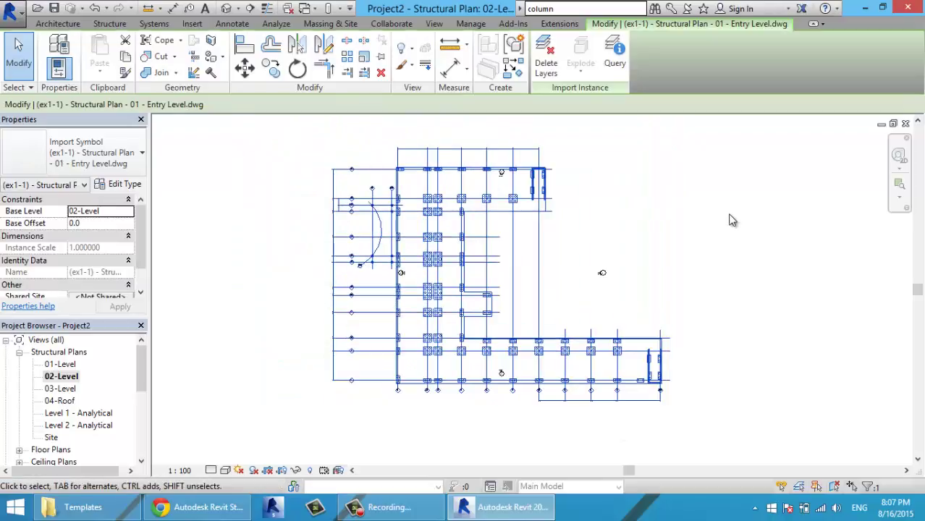
scroll(438, 234, "up", 2)
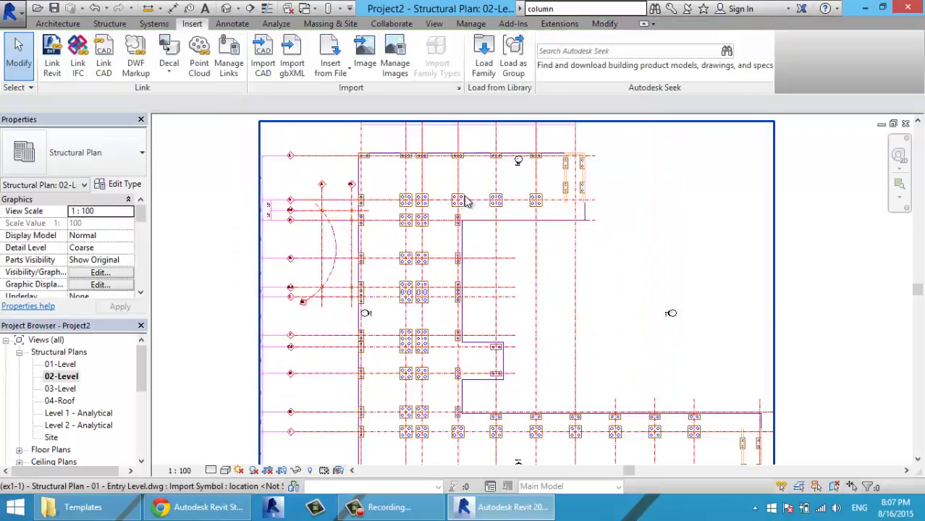
left_click(455, 235)
scroll(451, 239, "down", 3)
scroll(484, 189, "up", 4)
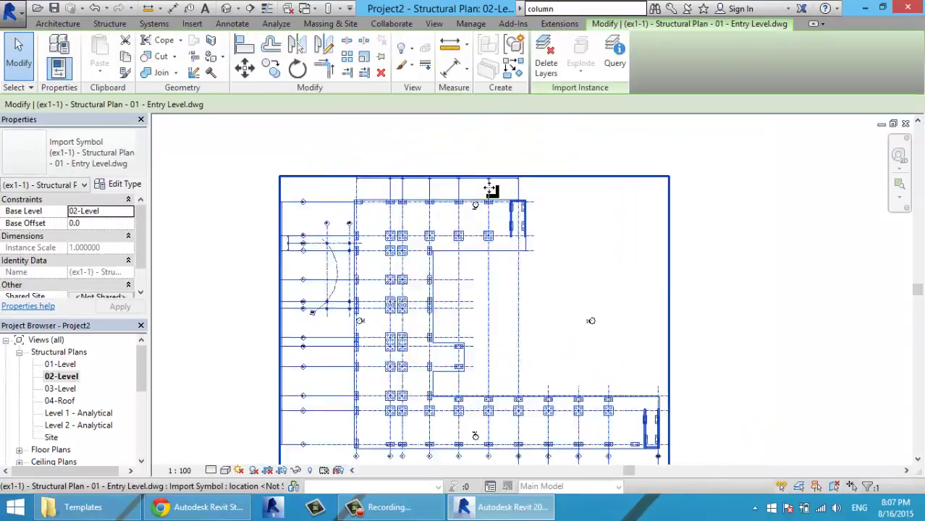
scroll(584, 338, "down", 2)
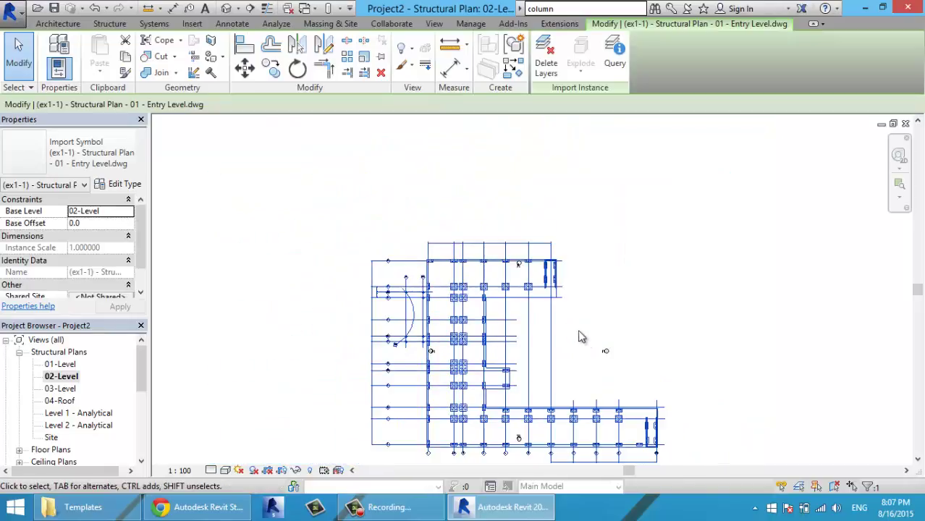
middle_click_drag(583, 337, 492, 238)
scroll(583, 312, "up", 5)
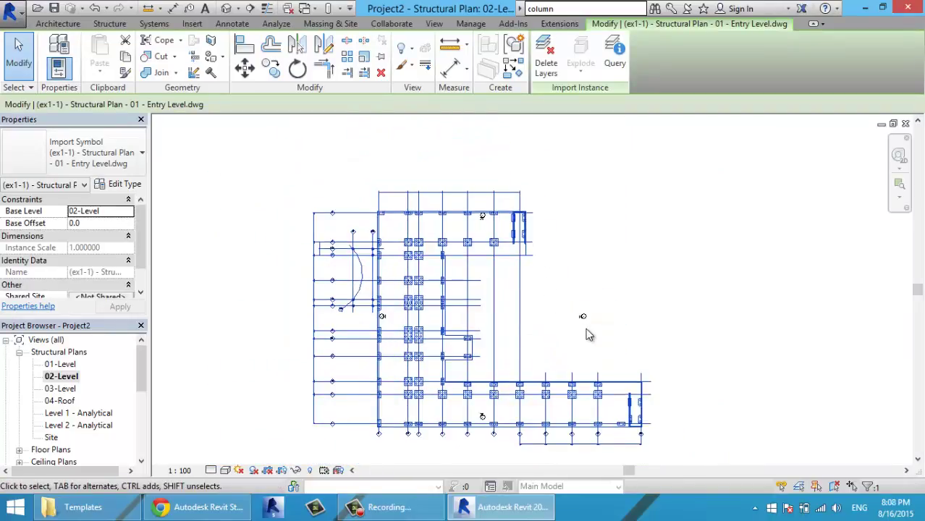
left_click(571, 298)
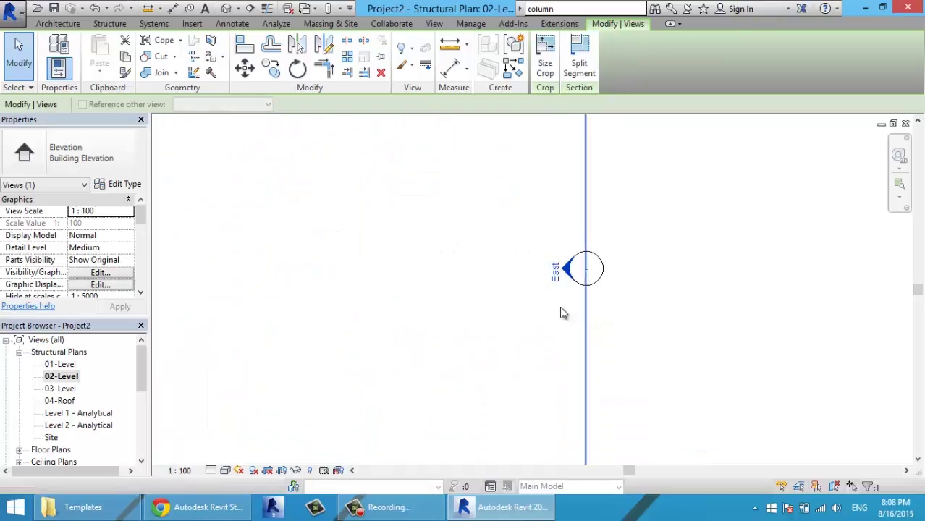
scroll(444, 274, "down", 2)
scroll(444, 275, "down", 2)
middle_click_drag(444, 274, 587, 405)
scroll(601, 311, "up", 3)
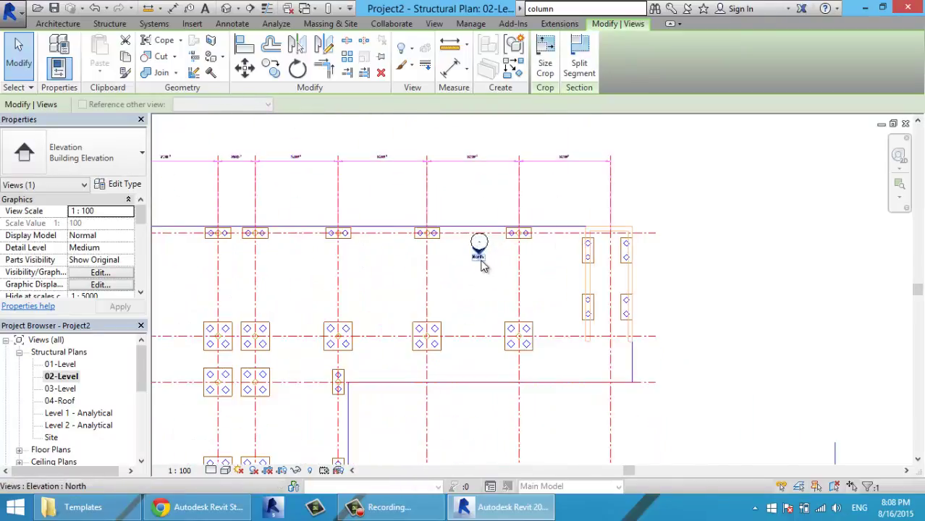
scroll(601, 311, "down", 3)
left_click(605, 310)
scroll(590, 319, "down", 3)
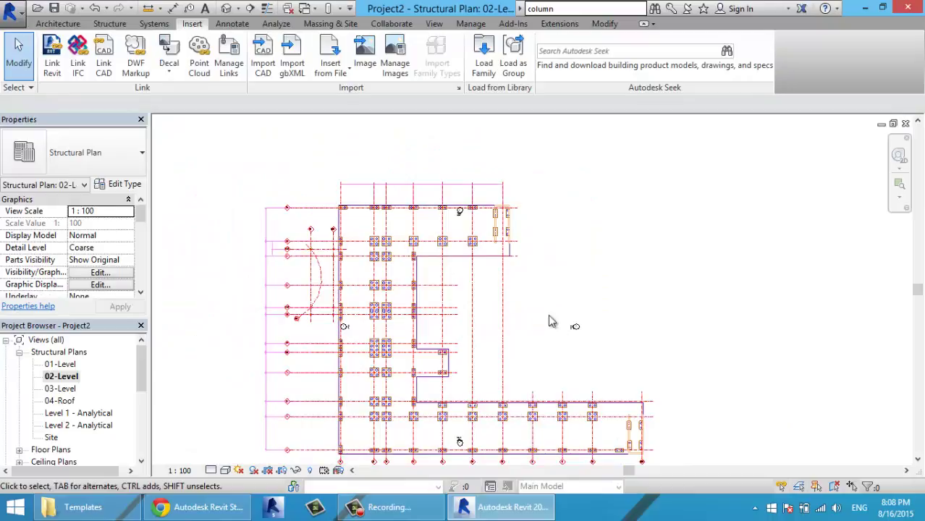
Drag the right and north elevation markers outward beyond the linked DWG plan's edges
left_click_drag(538, 291, 601, 366)
left_click_drag(575, 326, 694, 330)
scroll(444, 161, "up", 3)
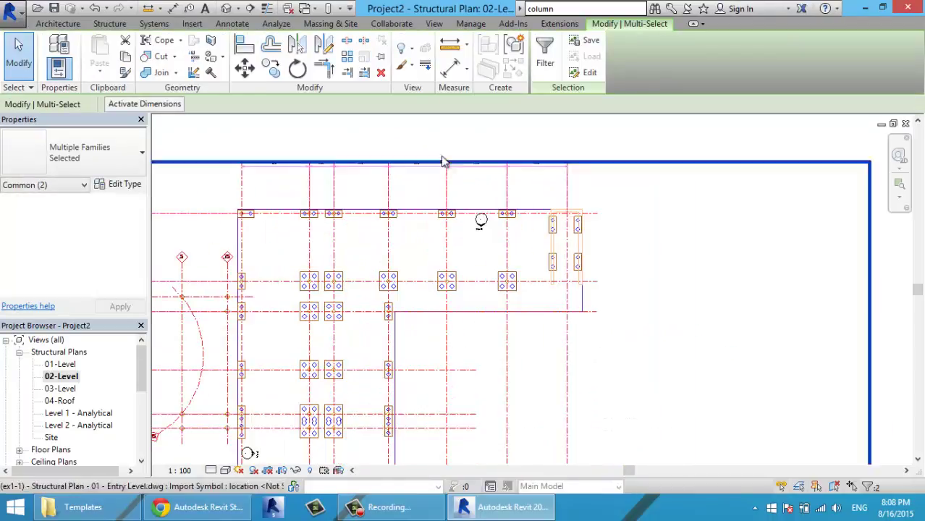
left_click_drag(419, 124, 534, 278)
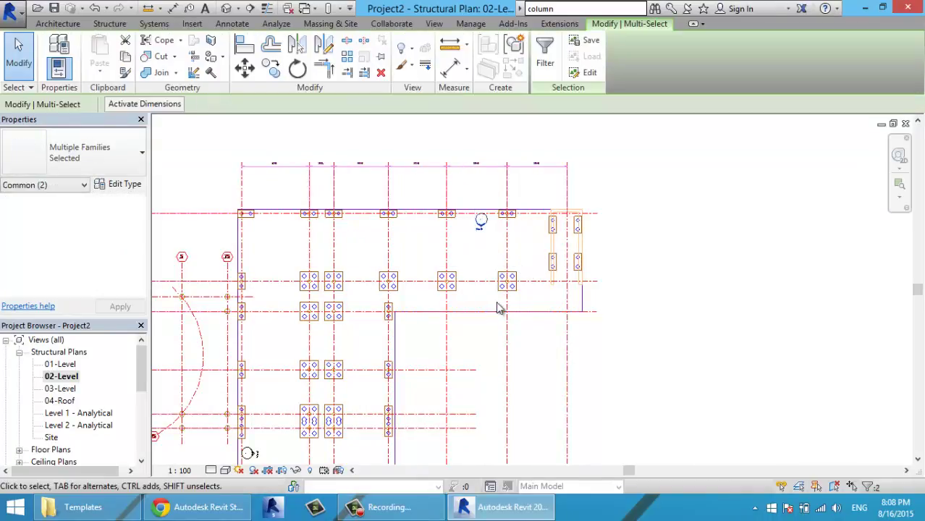
middle_click_drag(498, 308, 506, 399)
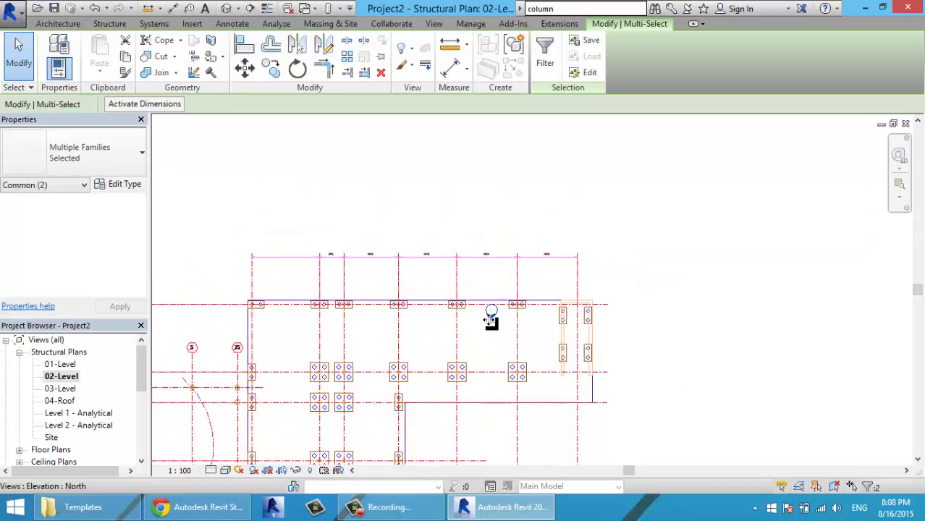
mouse_move(492, 318)
left_mouse_down()
mouse_move(470, 207)
mouse_move(475, 185)
left_mouse_up()
scroll(401, 254, "down", 2)
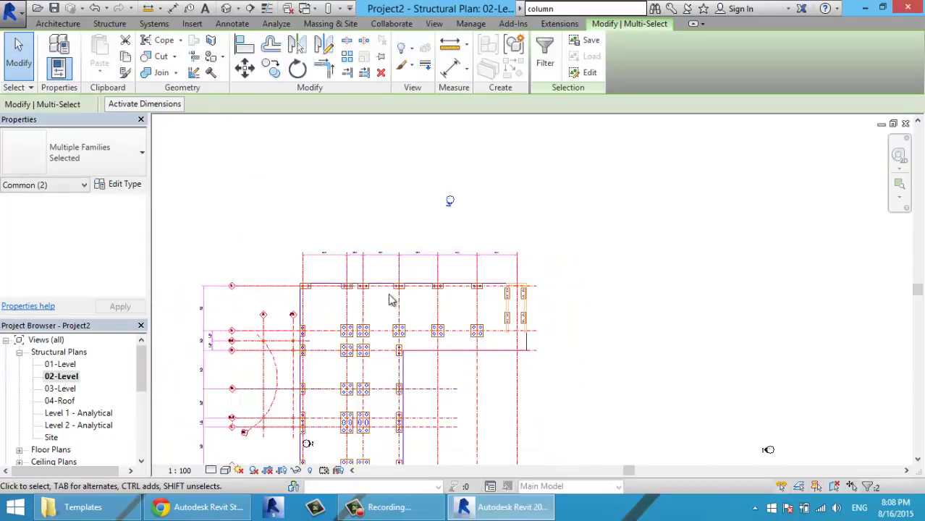
middle_click_drag(323, 355, 407, 224)
scroll(341, 224, "down", 2)
key("Escape")
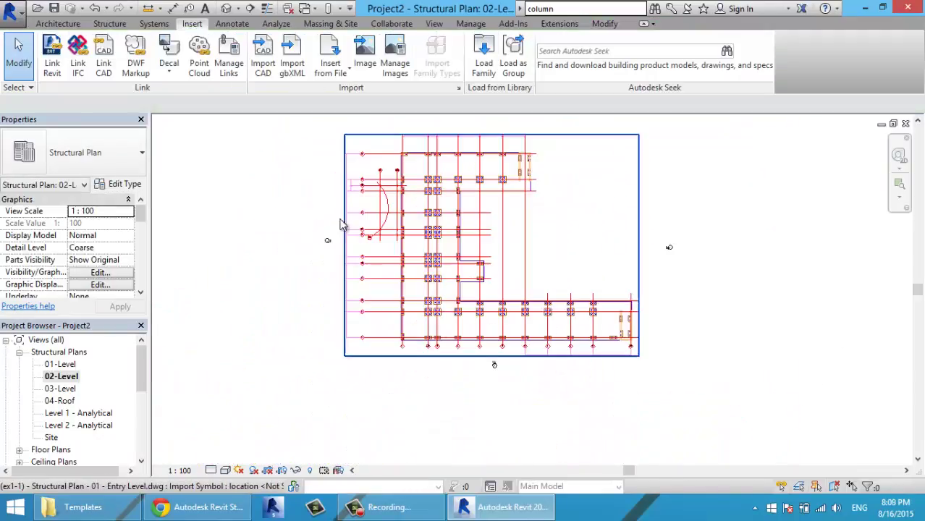
Start the Structure Grid tool in Pick Lines mode over the linked plan
left_click(110, 23)
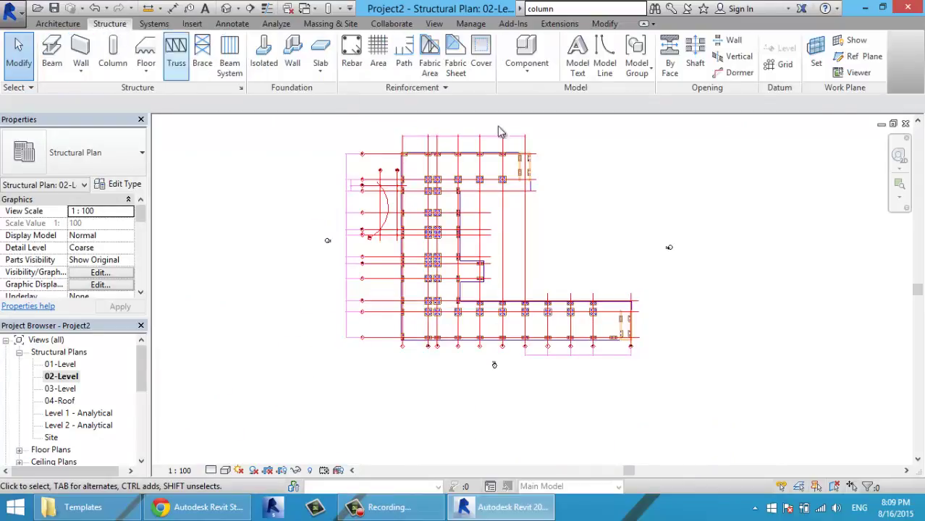
left_click(788, 65)
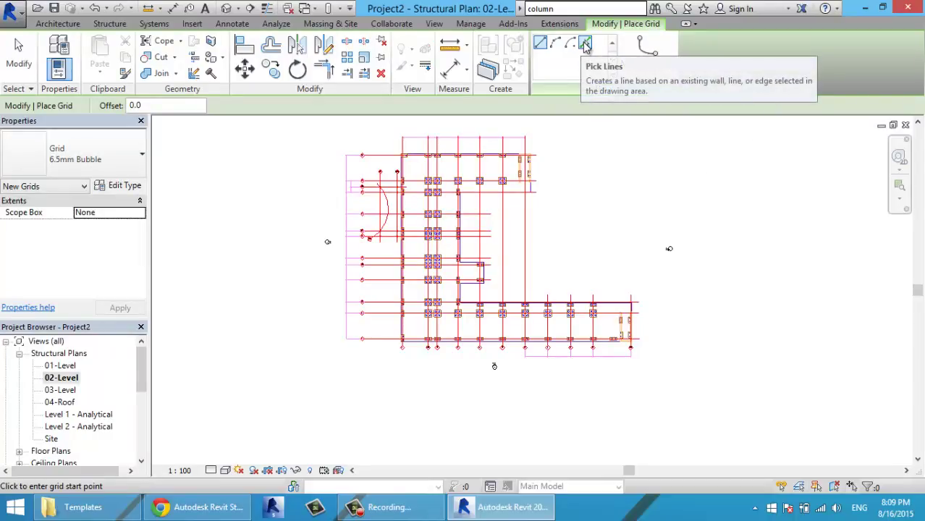
left_click(585, 45)
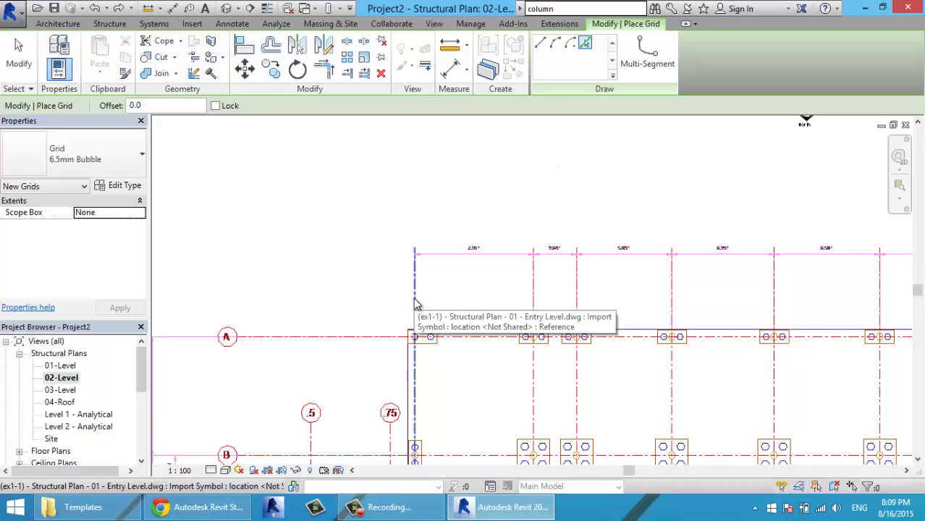
scroll(434, 377, "down", 5)
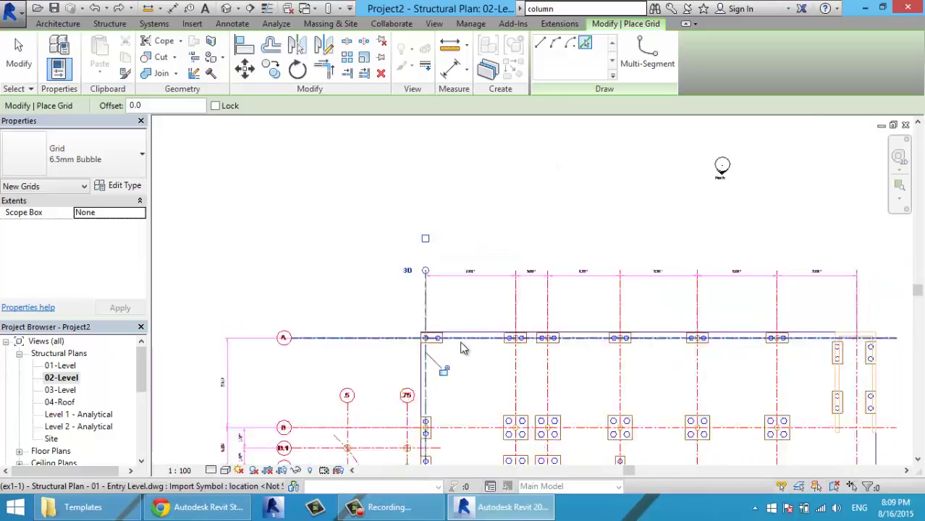
scroll(469, 374, "up", 5)
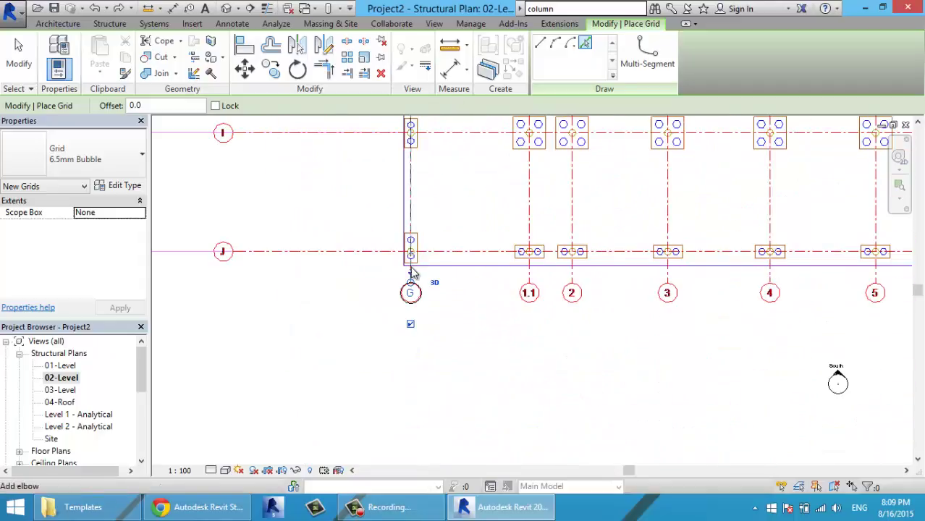
Rename the leftmost vertical grid's bubble from G to 1
left_click(407, 335)
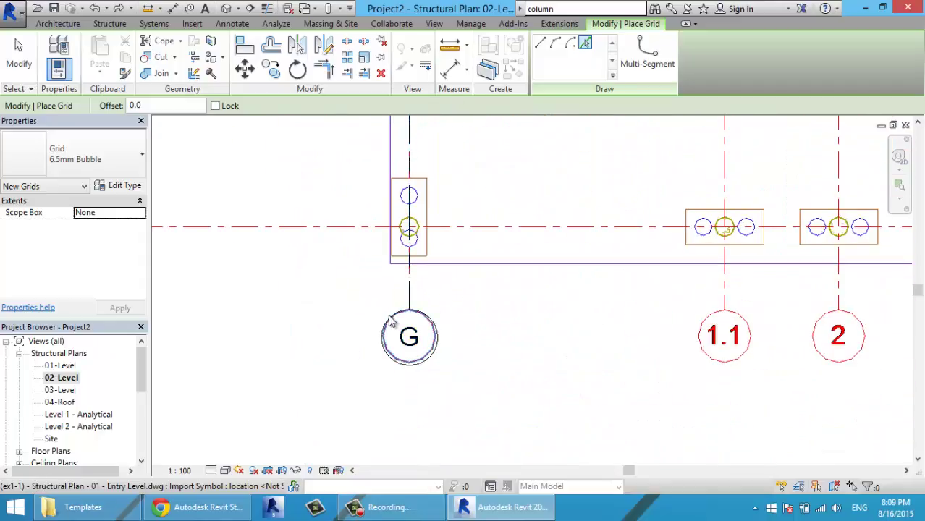
key("Escape")
double_click(409, 337)
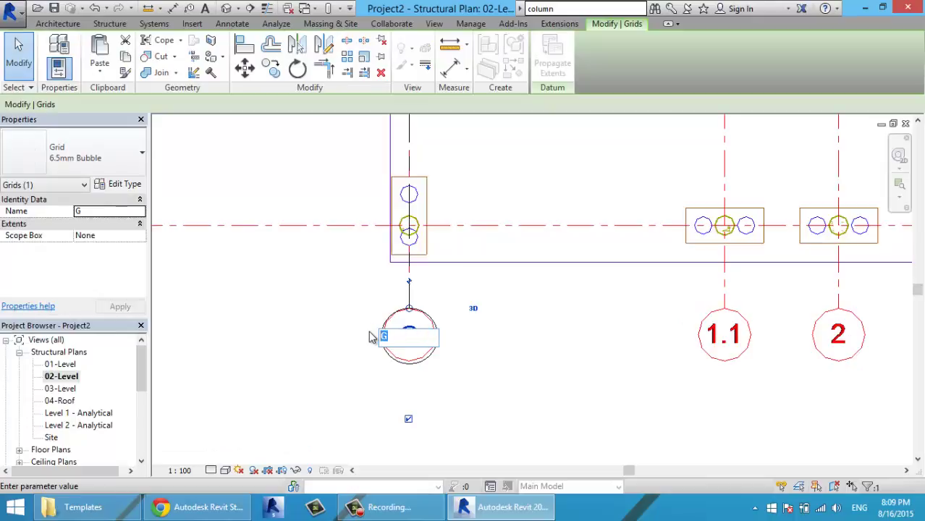
type("1")
key("Return")
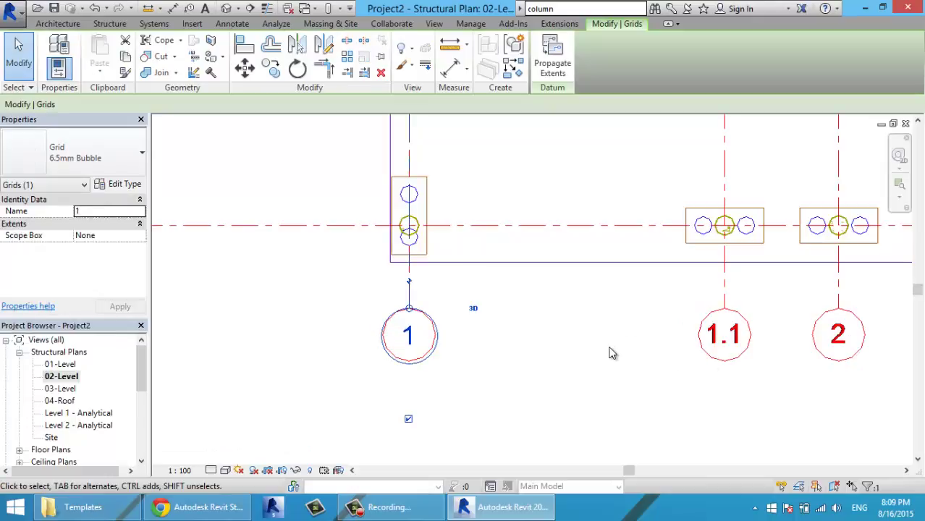
scroll(612, 352, "down", 2)
middle_click_drag(548, 392, 467, 434)
left_click(485, 360)
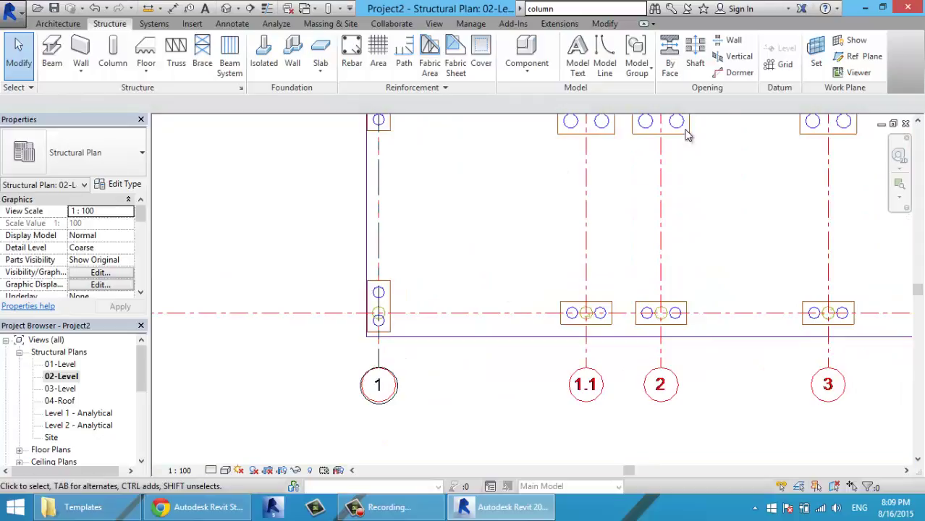
Pick the next two vertical CAD lines as grids, naming them 1.1 and 2
left_click(781, 66)
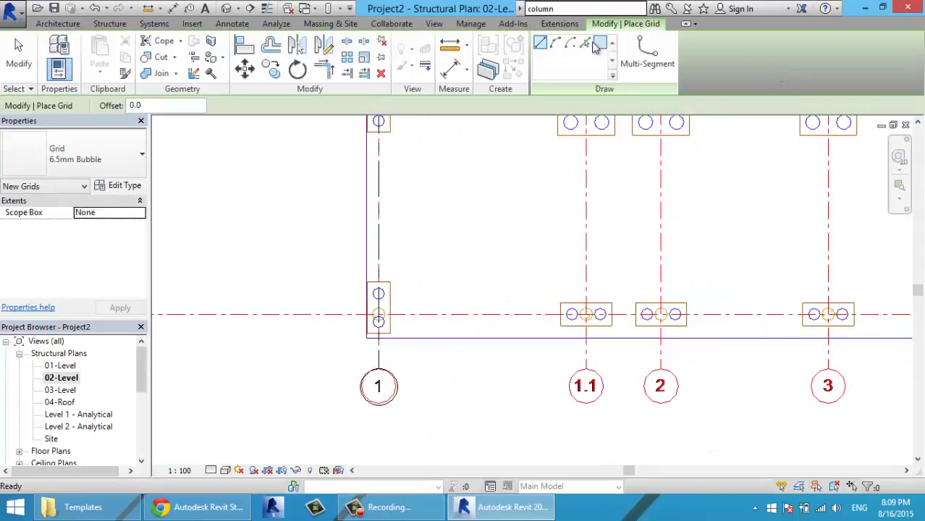
left_click(587, 124)
left_click(587, 356)
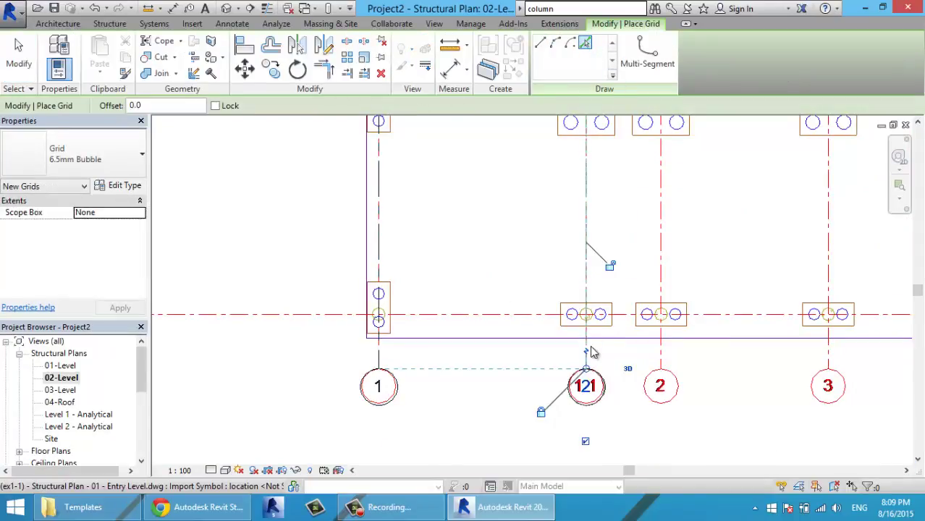
left_click(590, 388)
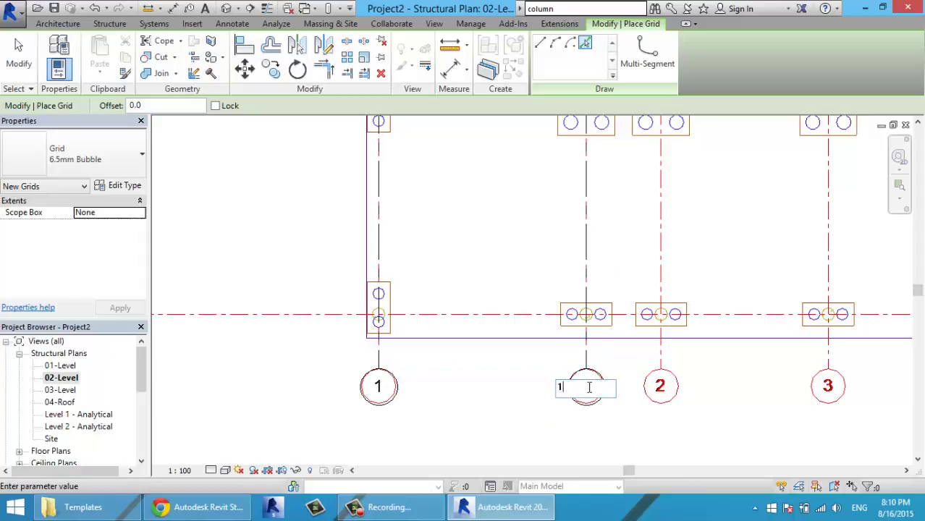
type("1.1")
key("Return")
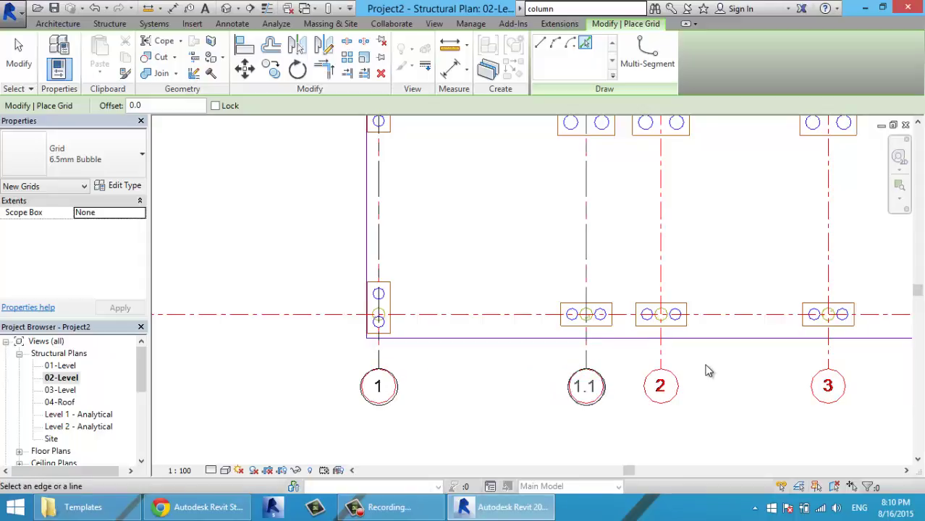
left_click(661, 350)
scroll(736, 376, "down", 2)
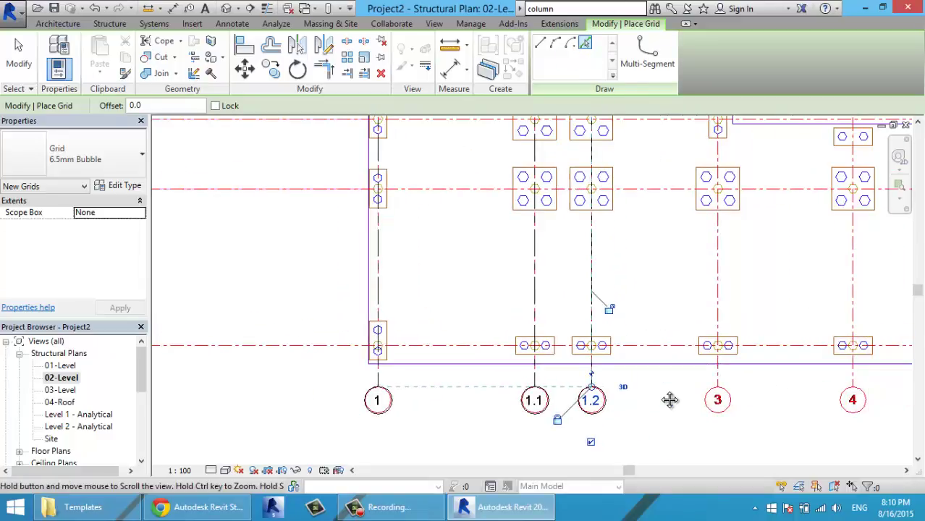
left_click(592, 400)
key("Return")
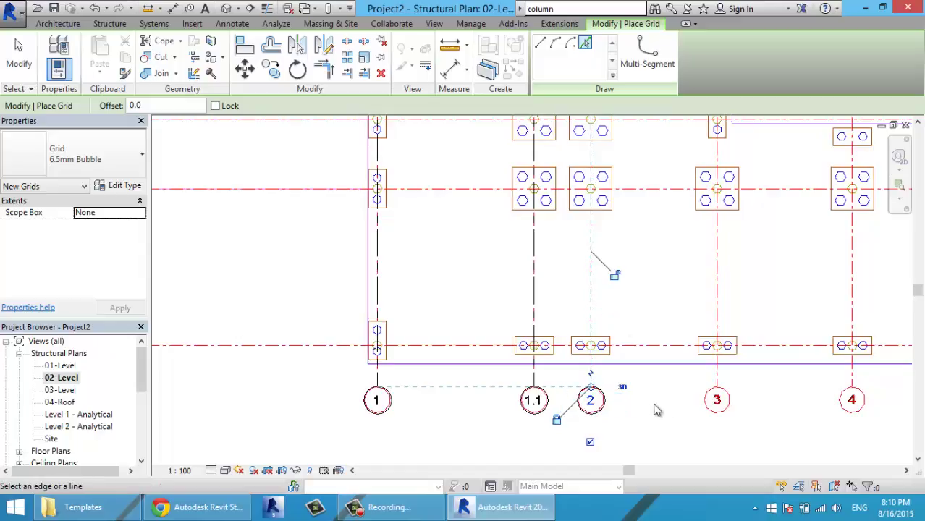
Pick the remaining vertical CAD lines to create grids 3 through 10
left_click(730, 386)
middle_click_drag(733, 387, 521, 391)
left_click(639, 384)
left_click(780, 380)
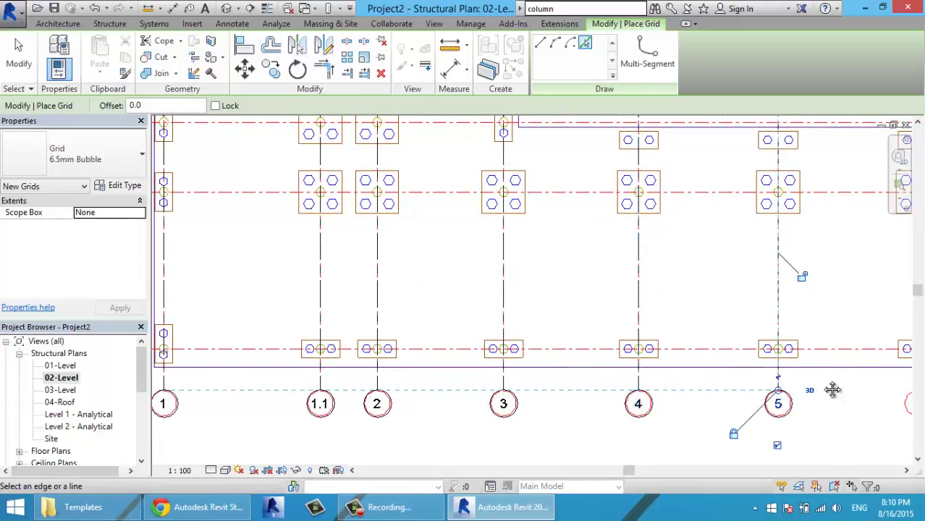
middle_click_drag(833, 388, 539, 381)
left_click(627, 377)
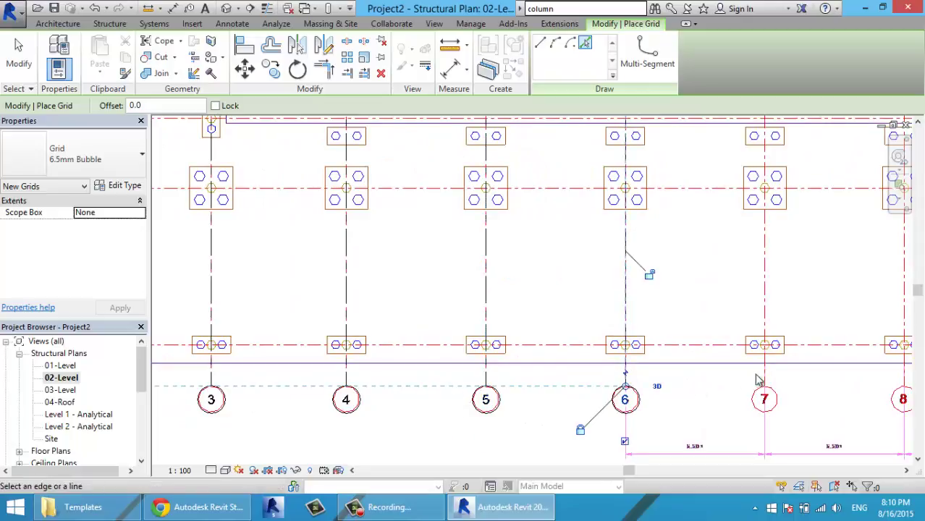
left_click(762, 378)
middle_click_drag(824, 384, 516, 375)
left_click(596, 368)
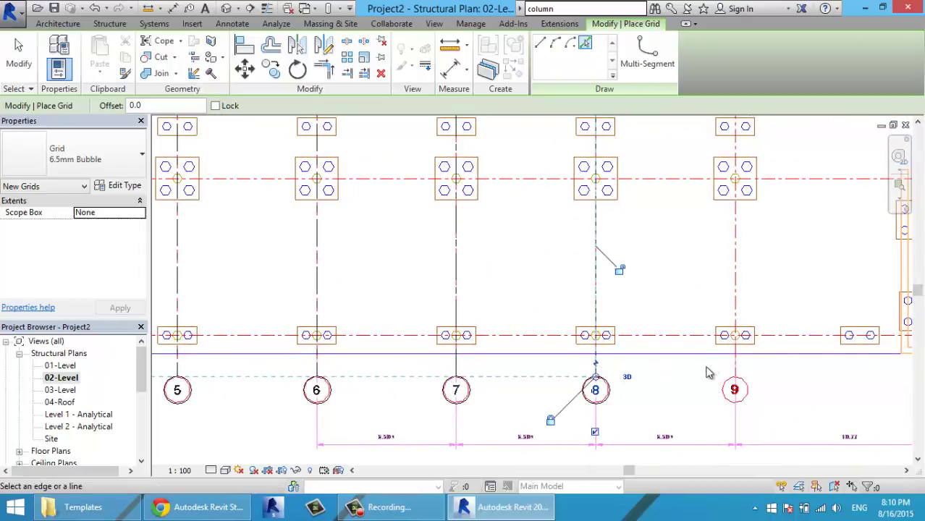
left_click(735, 378)
scroll(736, 383, "down", 3)
scroll(803, 382, "up", 3)
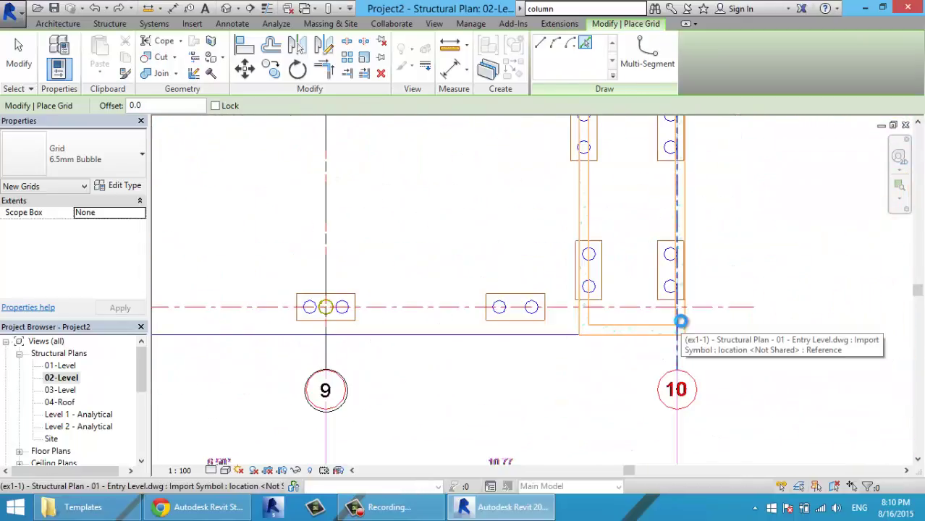
left_click(681, 323)
scroll(713, 364, "down", 2)
scroll(592, 340, "down", 3)
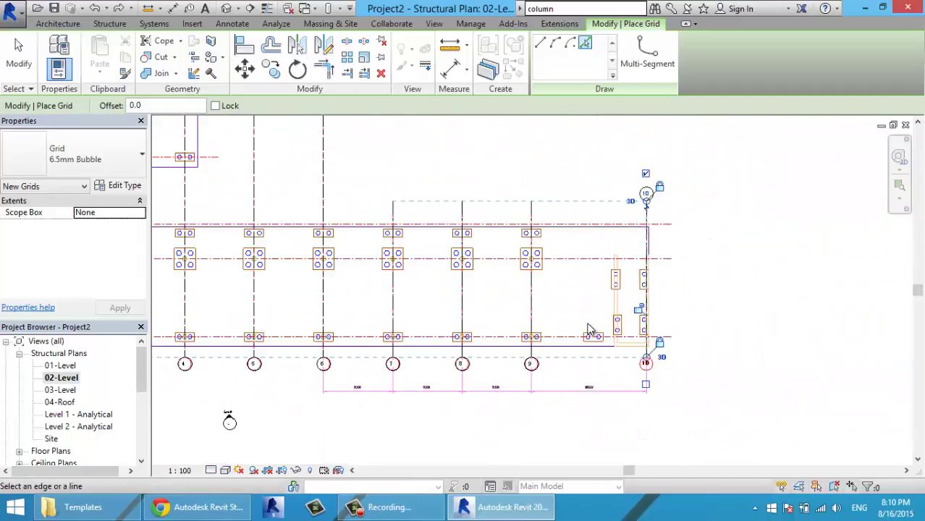
scroll(575, 327, "down", 3)
scroll(552, 322, "up", 3)
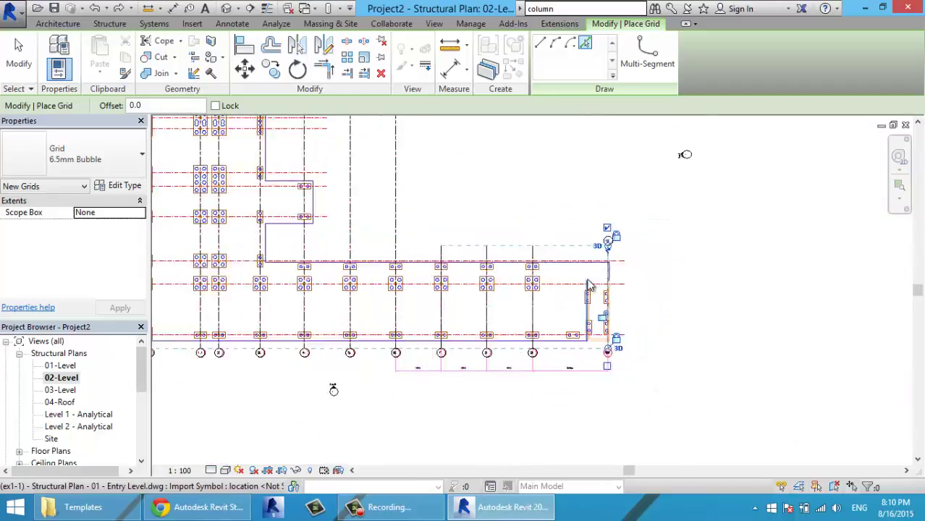
scroll(594, 229, "up", 2)
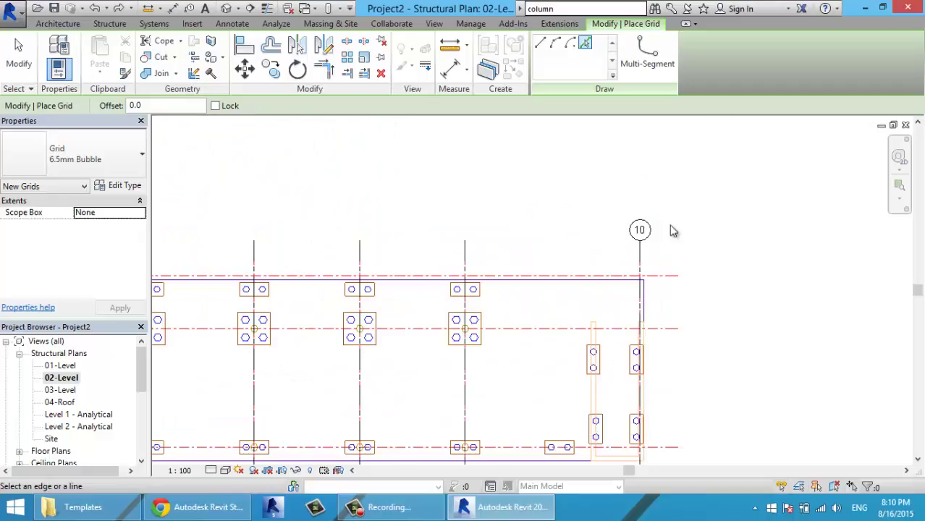
scroll(674, 231, "down", 2)
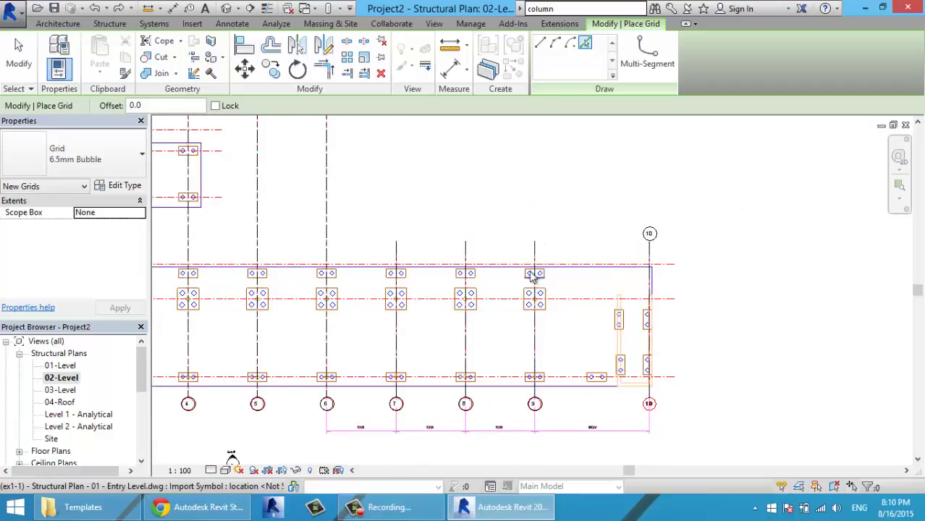
key("Escape")
key("Escape")
Enable Plan View Symbols End 1 (Default) in grid 9's 6.5mm Bubble type
left_click(541, 248)
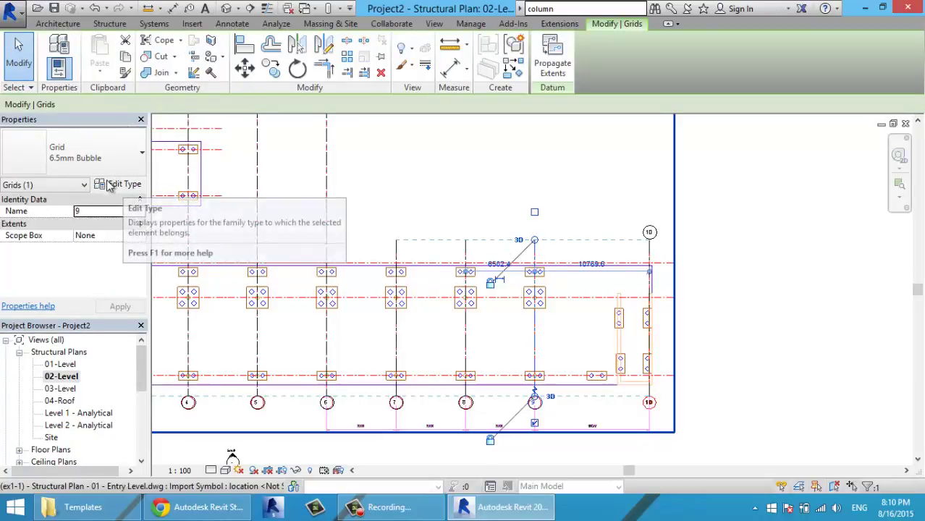
left_click(125, 184)
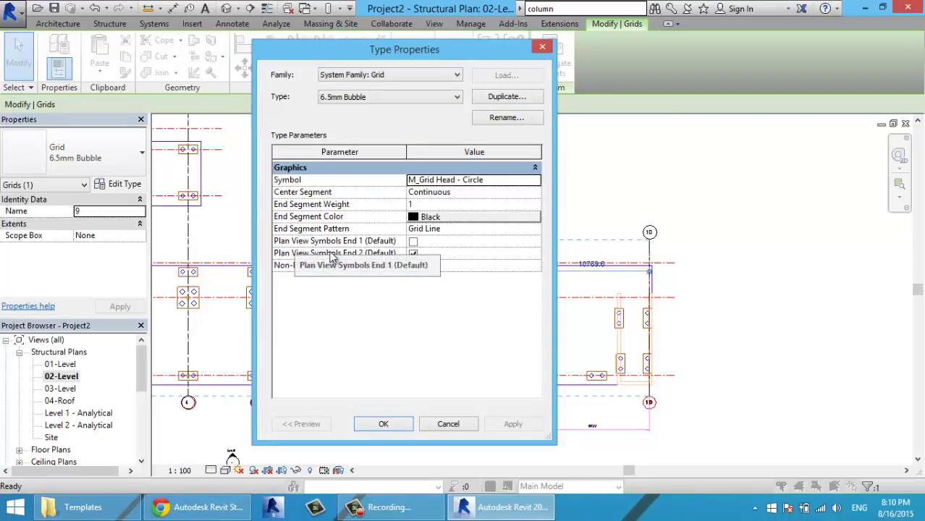
left_click(413, 242)
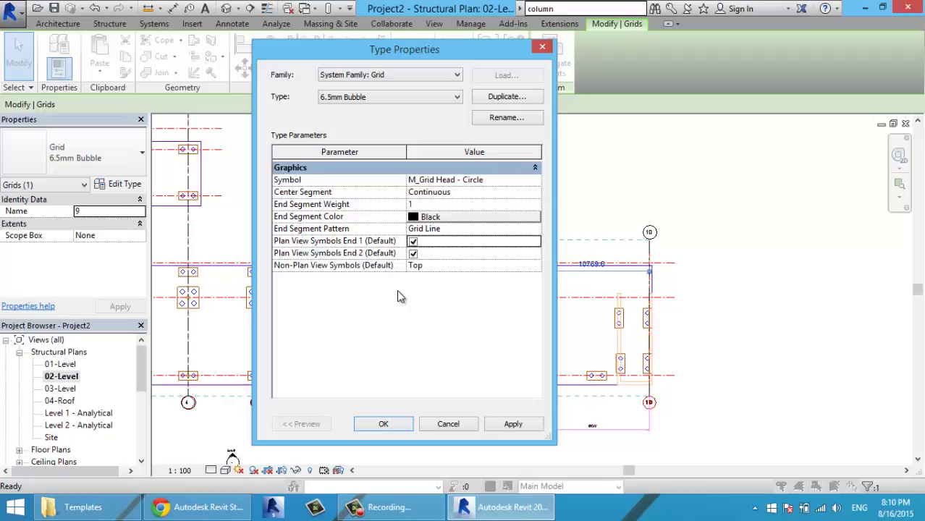
left_click(385, 424)
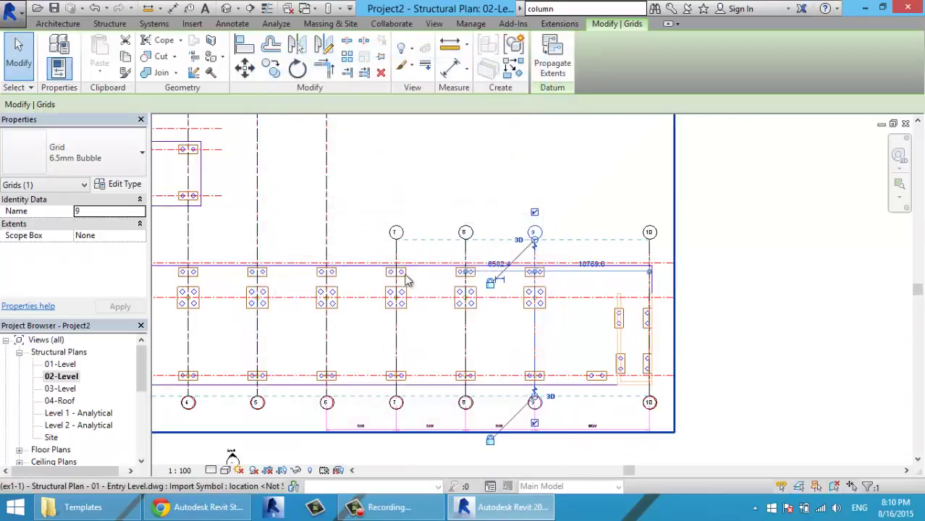
scroll(433, 232, "down", 4)
Deselect the grids, bring grid 1 into view, and launch the Structure Grid tool
scroll(433, 231, "up", 3)
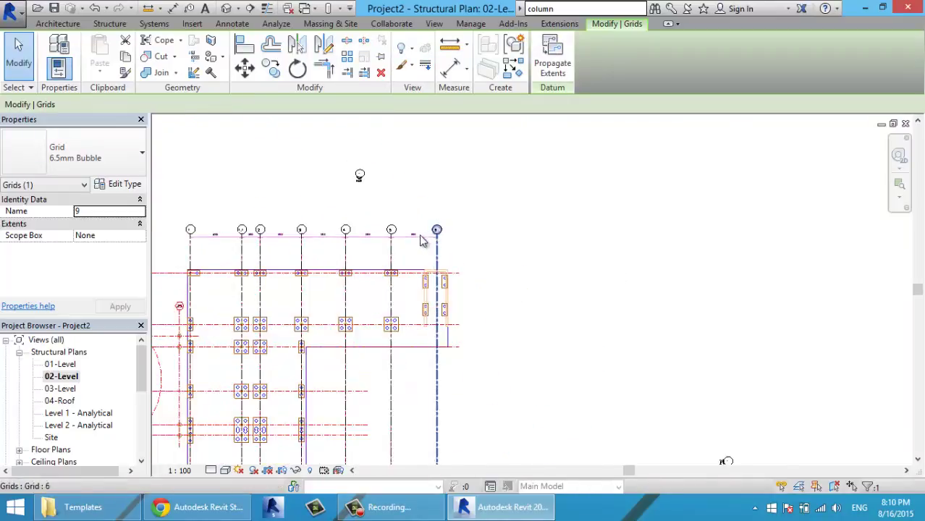
left_click(427, 178)
scroll(355, 274, "down", 1)
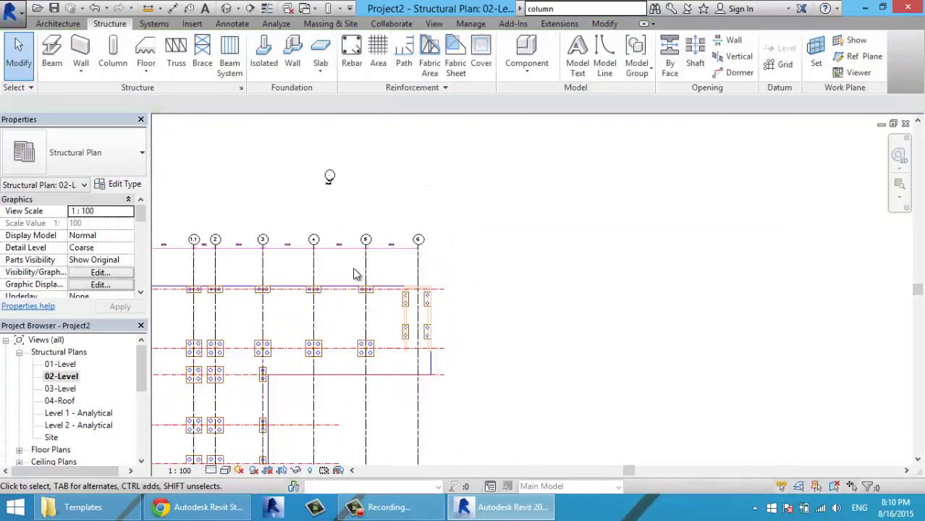
middle_click_drag(382, 278, 471, 261)
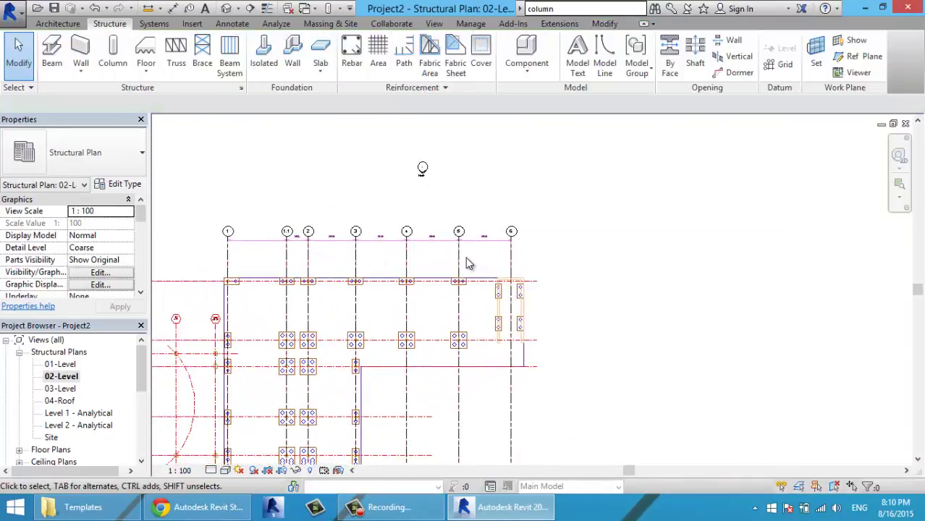
scroll(469, 262, "down", 2)
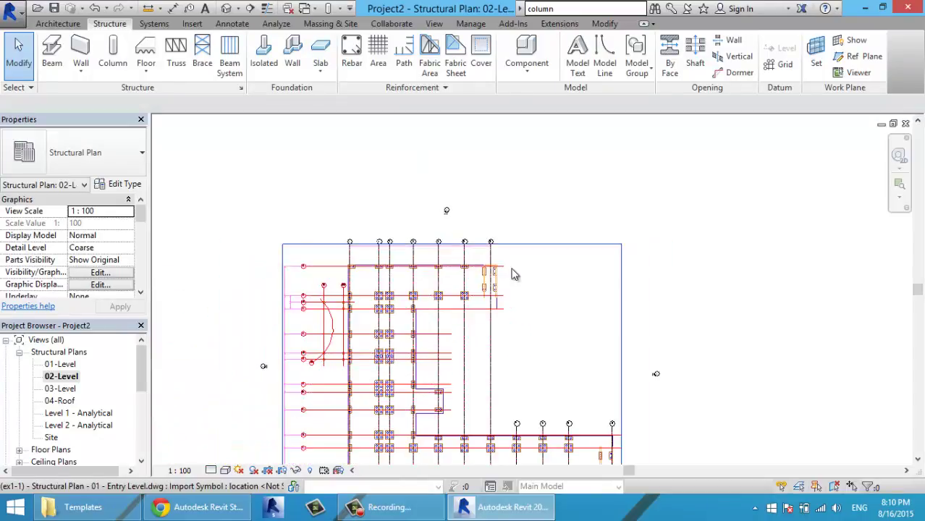
scroll(438, 255, "up", 1)
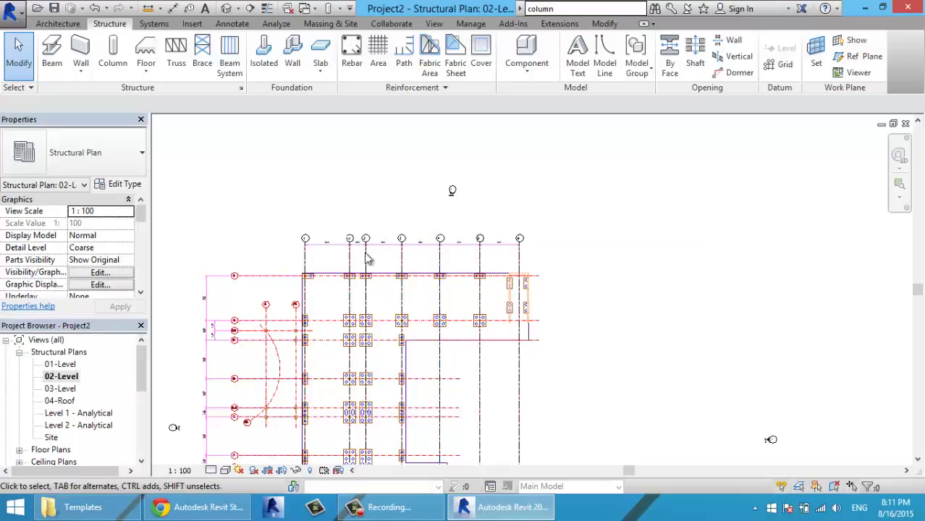
scroll(348, 260, "up", 1)
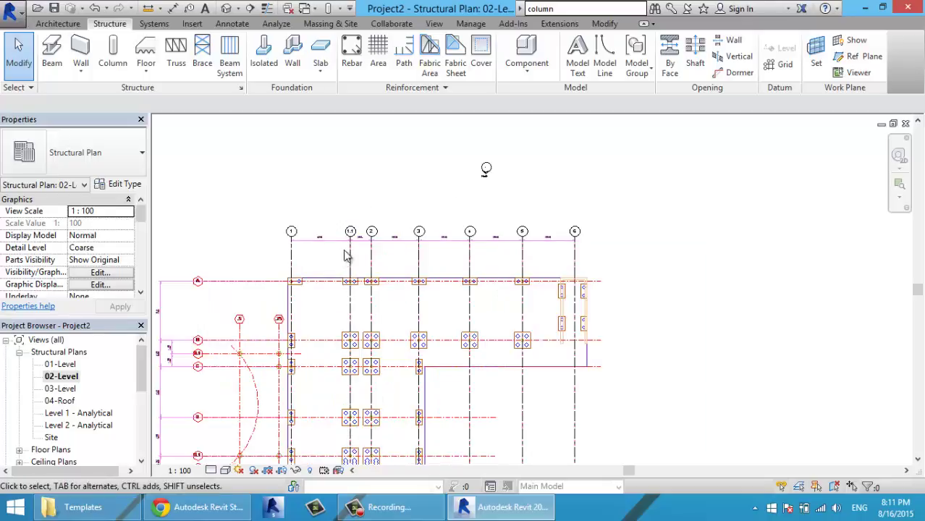
left_click(785, 63)
Pick the top lettered CAD line as a grid and label it A
left_click(586, 45)
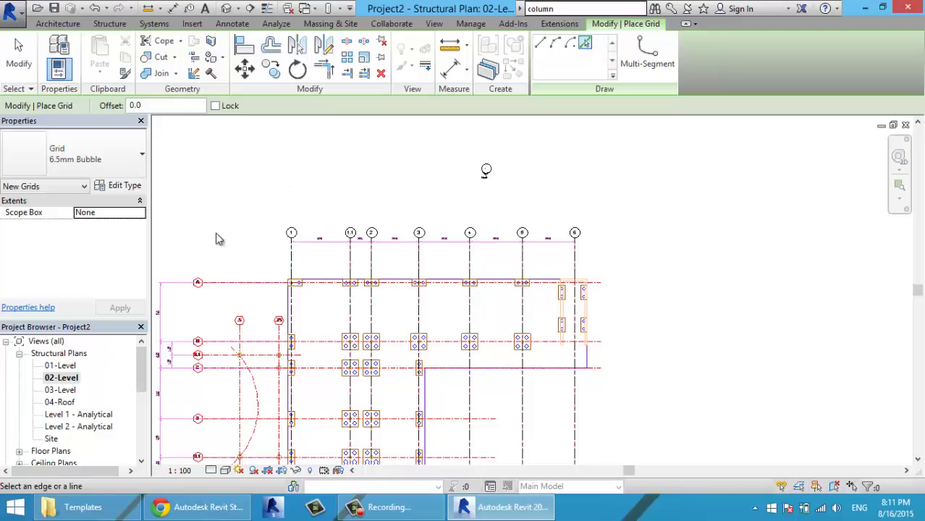
scroll(245, 303, "up", 2)
left_click(226, 272)
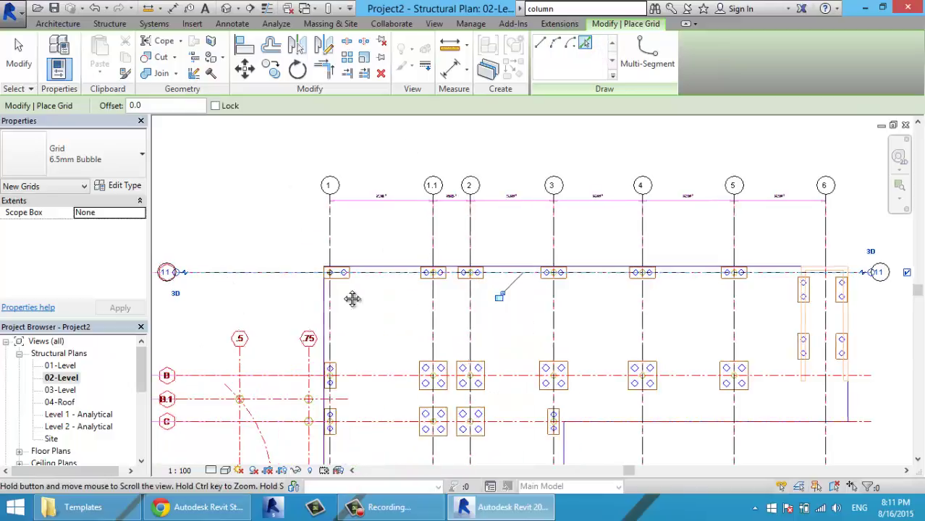
middle_click_drag(154, 294, 331, 286)
scroll(330, 286, "up", 2)
left_click(372, 241)
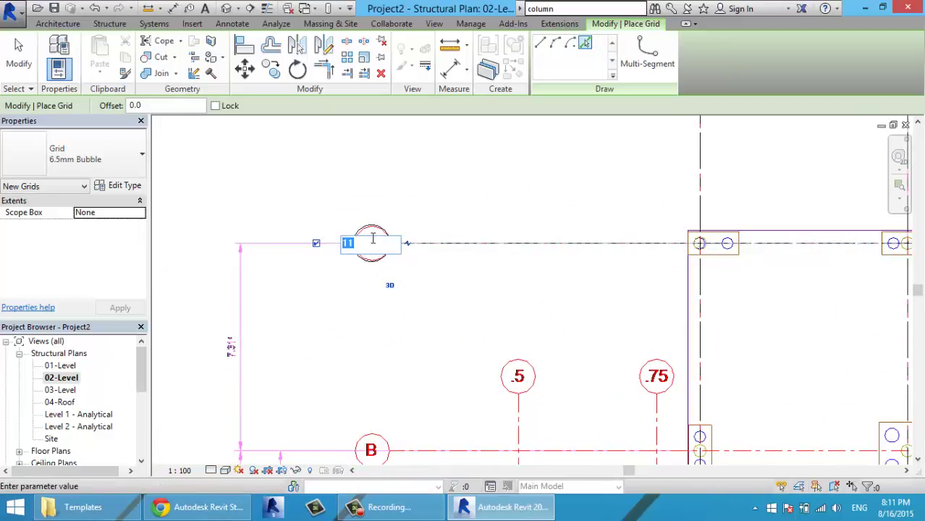
type("A")
key("Return")
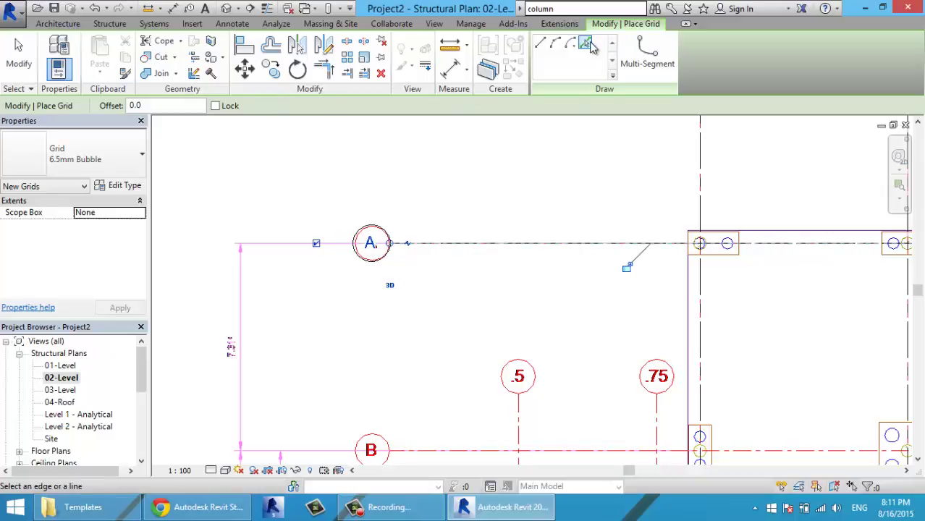
Pick the B.1 CAD line as a grid and rename its bubble from C to B.1
middle_click_drag(497, 250, 426, 203)
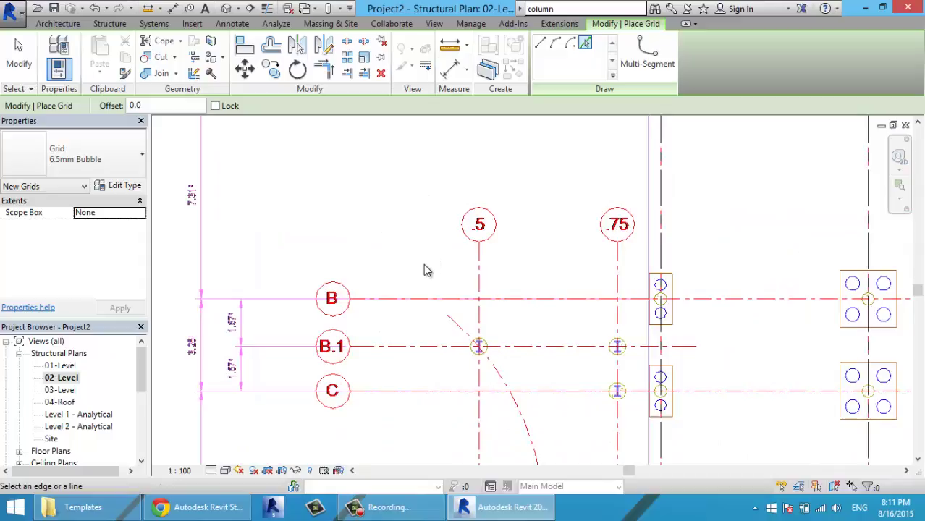
left_click(406, 347)
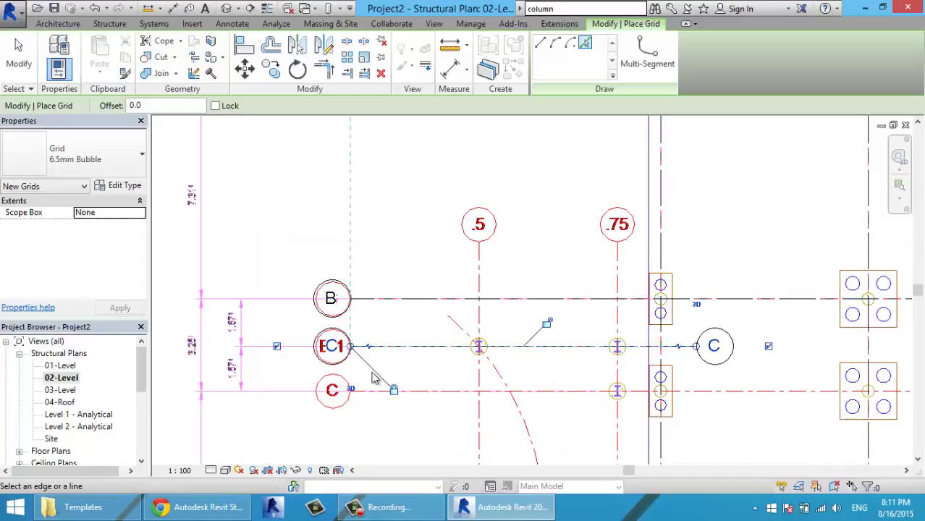
key("Escape")
key("Escape")
left_click(333, 346)
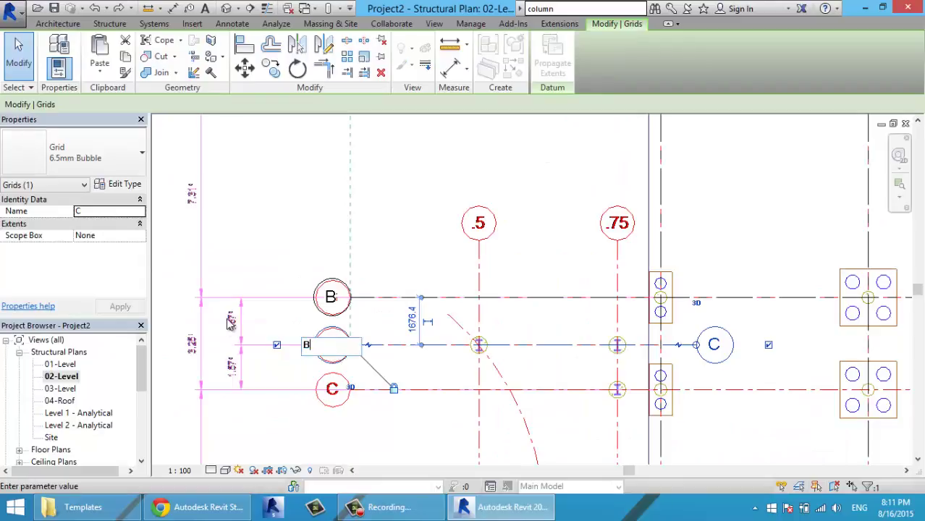
type("B.1")
key("Return")
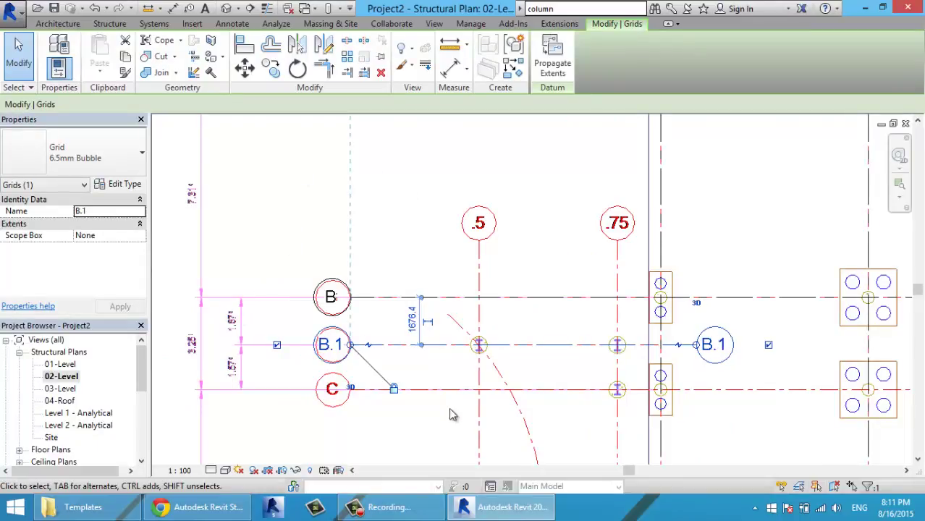
key("Escape")
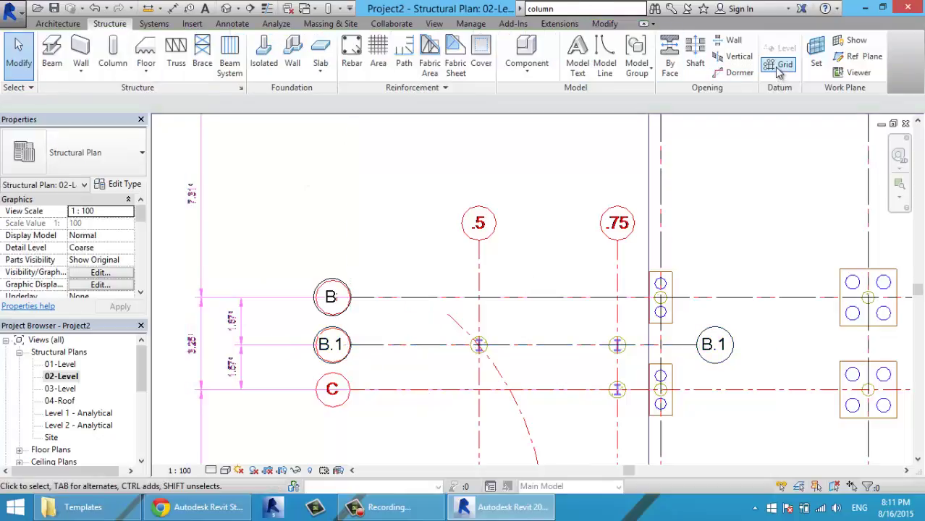
Pick the C CAD line as a new grid and label it C
left_click(776, 69)
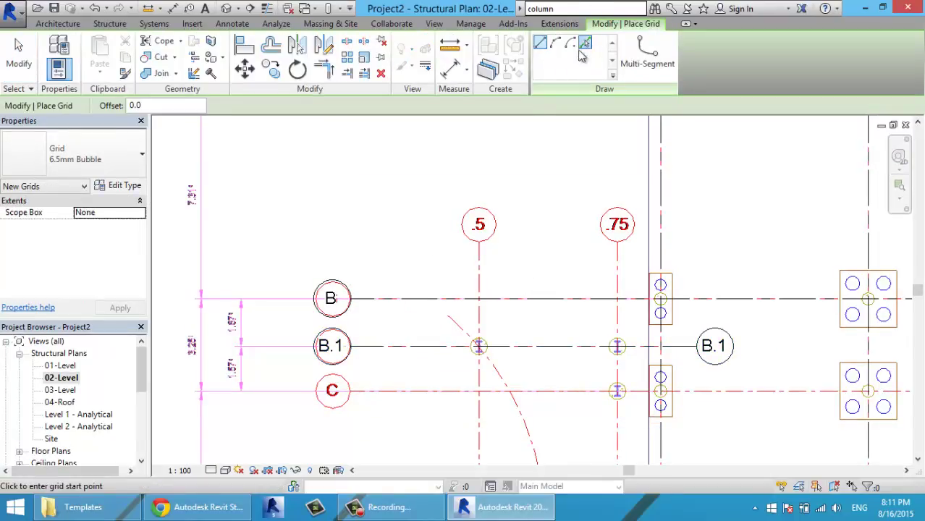
left_click(585, 43)
left_click(449, 391)
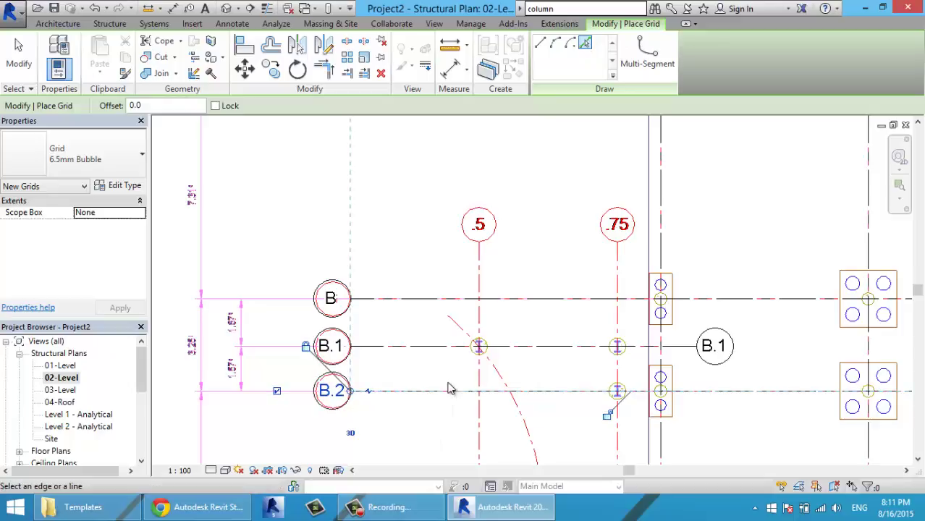
key("Escape")
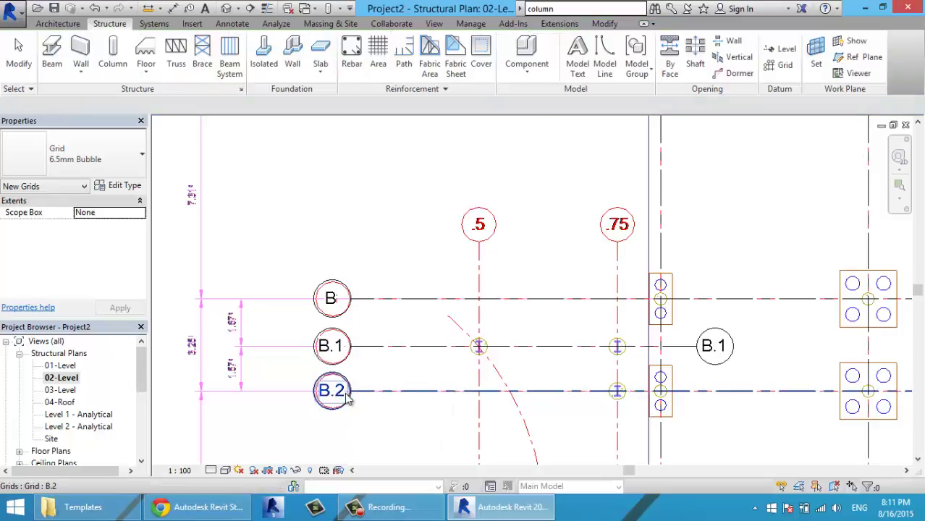
double_click(333, 391)
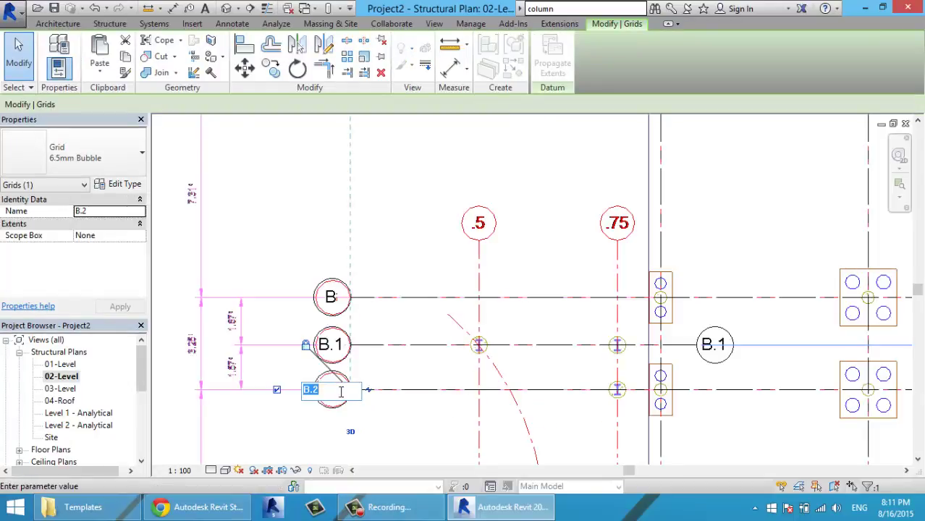
type("C")
key("Return")
scroll(387, 404, "down", 4)
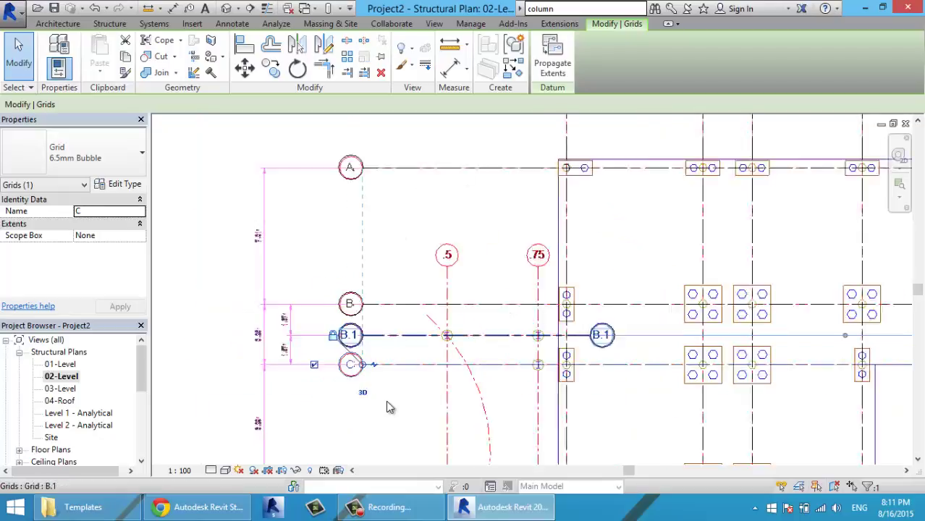
scroll(388, 404, "up", 1)
middle_click_drag(388, 403, 350, 272)
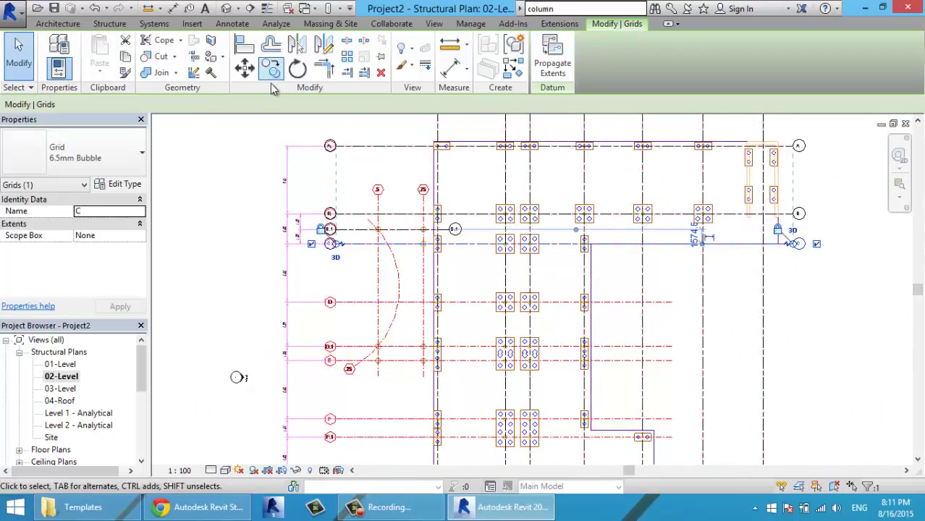
key("Escape")
Pick the lettered CAD lines D, E, F, G, H and I as grids
left_click(779, 67)
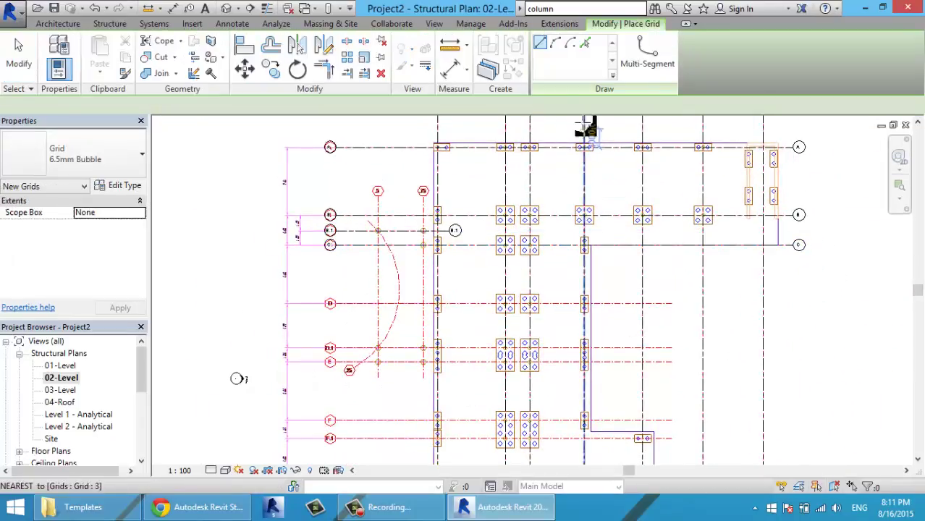
left_click(585, 43)
scroll(391, 258, "up", 2)
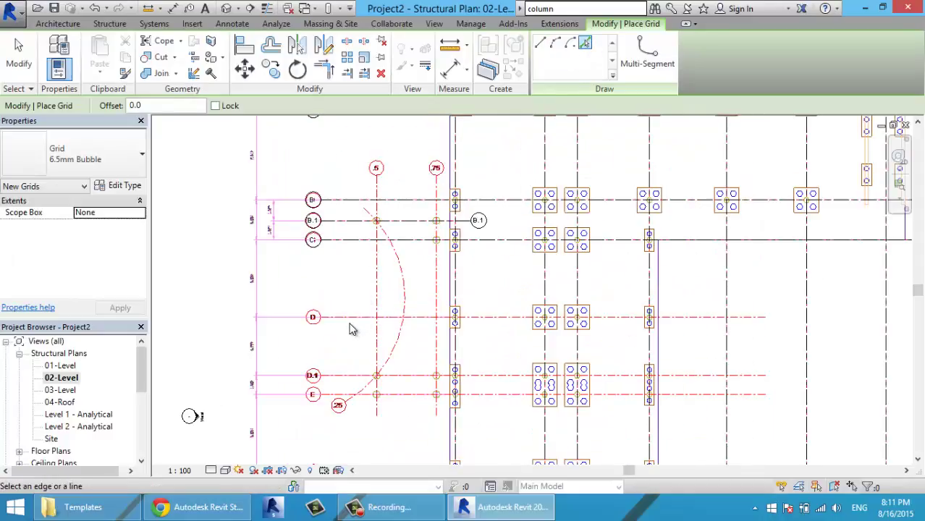
left_click(348, 333)
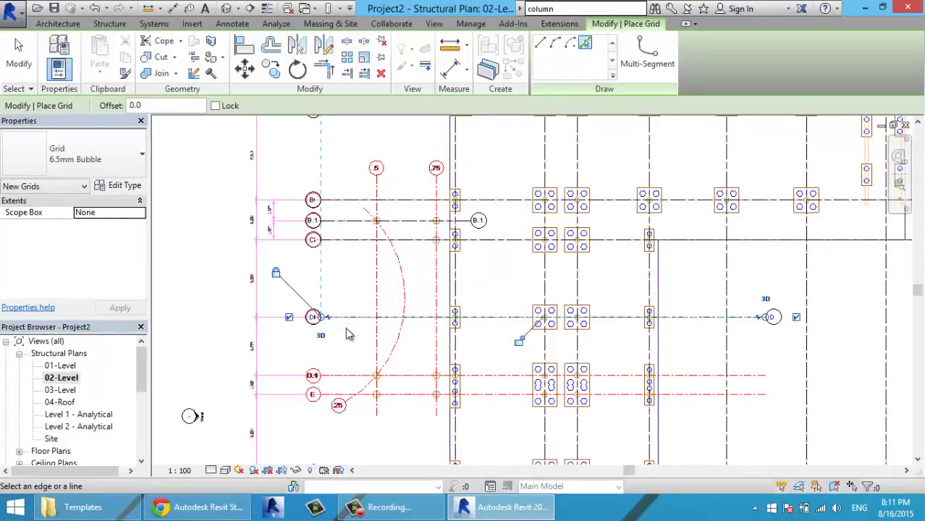
left_click(330, 395)
middle_click_drag(362, 442, 380, 189)
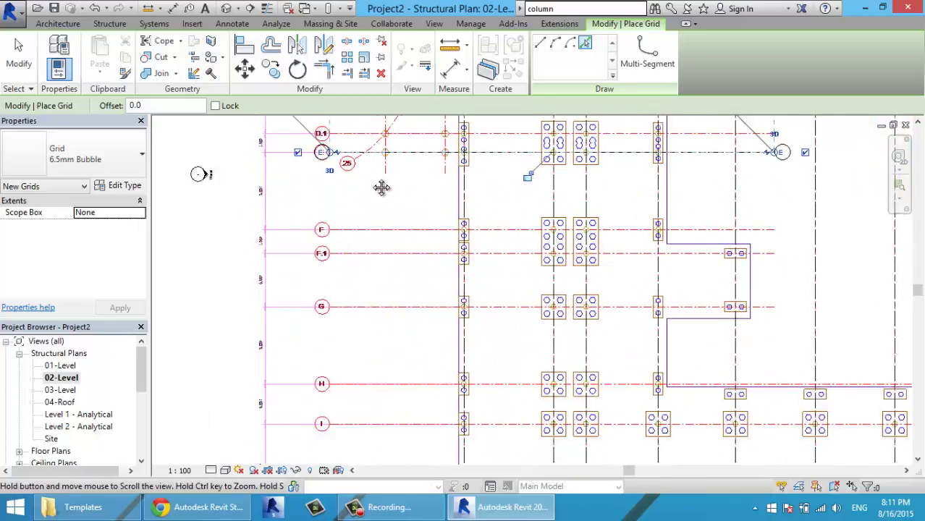
left_click(378, 220)
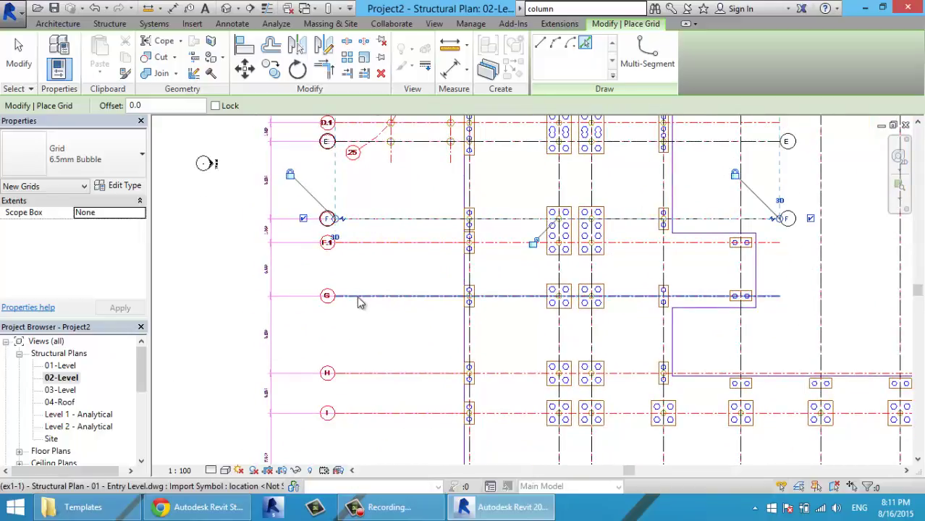
left_click(360, 297)
left_click(361, 377)
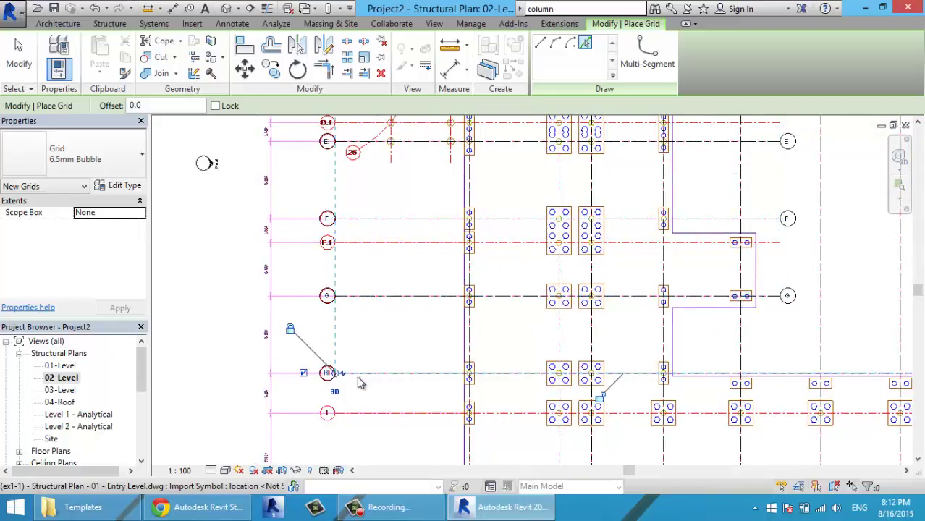
left_click(367, 413)
scroll(366, 405, "down", 2)
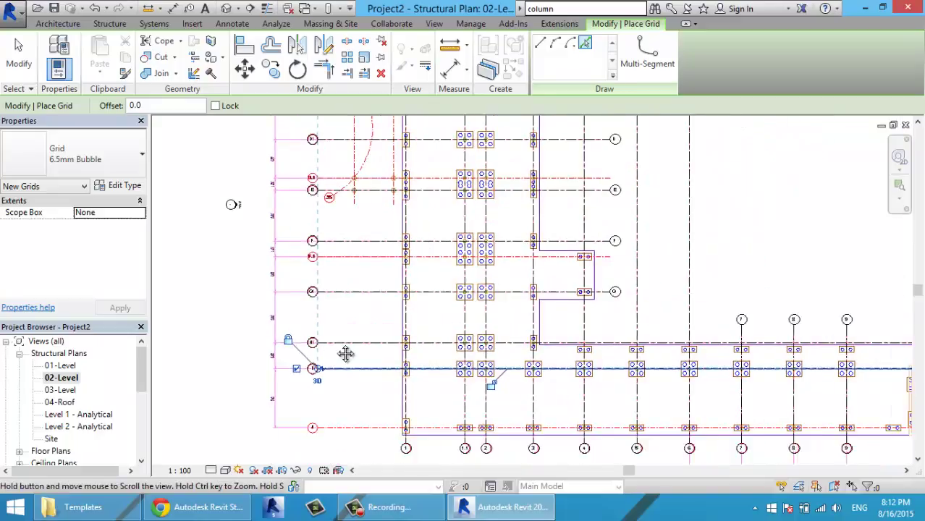